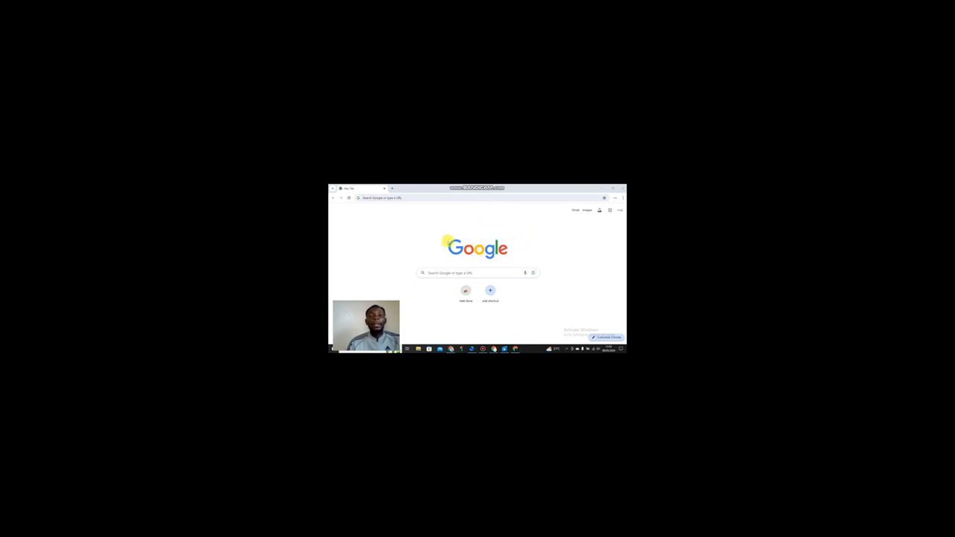
Step: Open the canva.com website in the browser
left_click(449, 235)
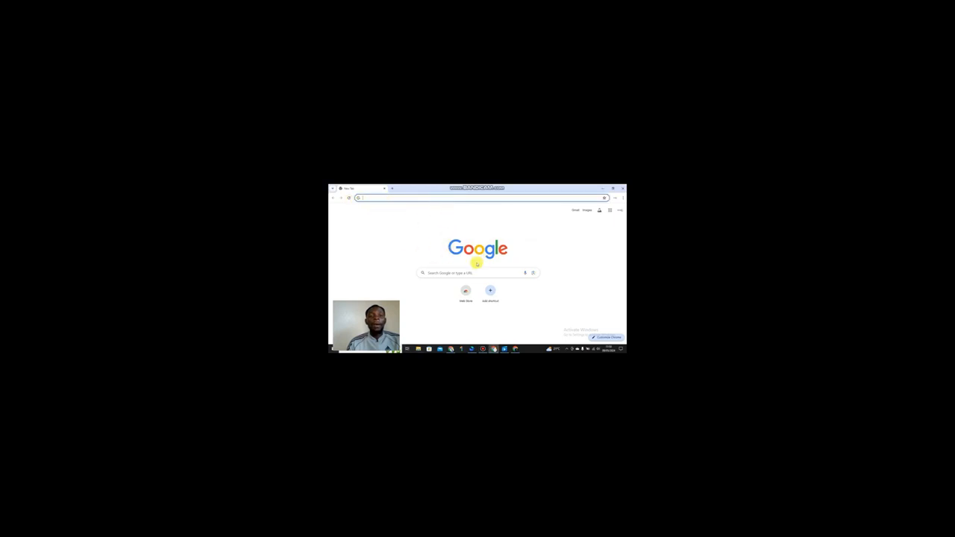
left_click(381, 198)
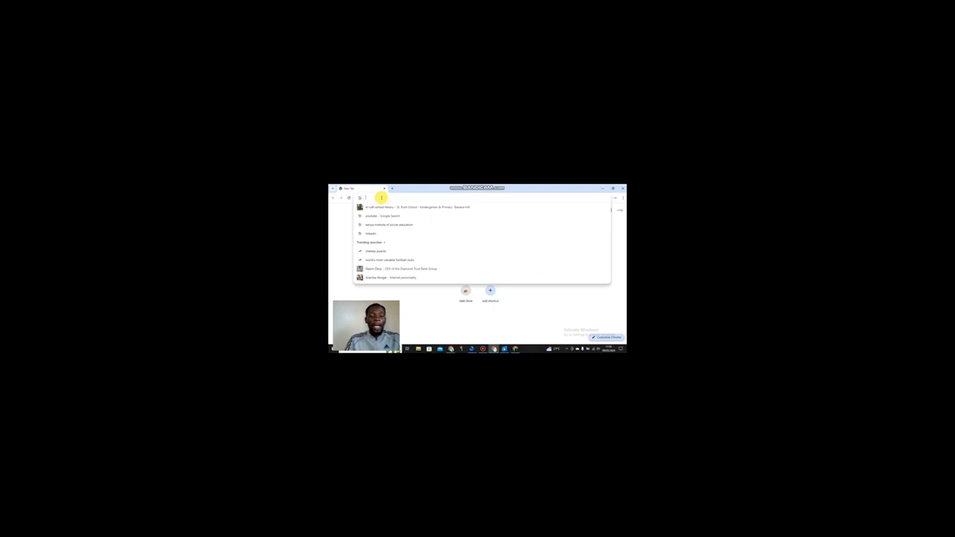
type("ca")
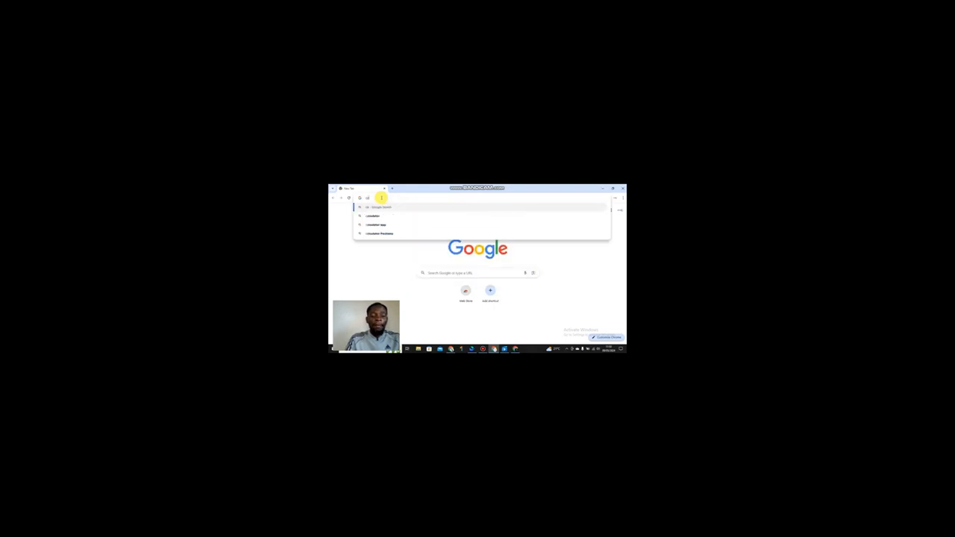
type("nva")
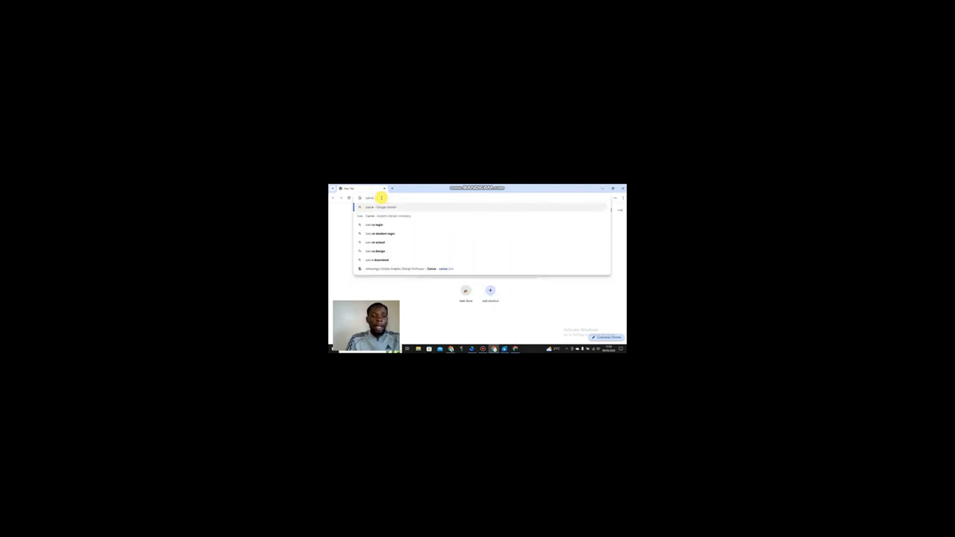
type(".com")
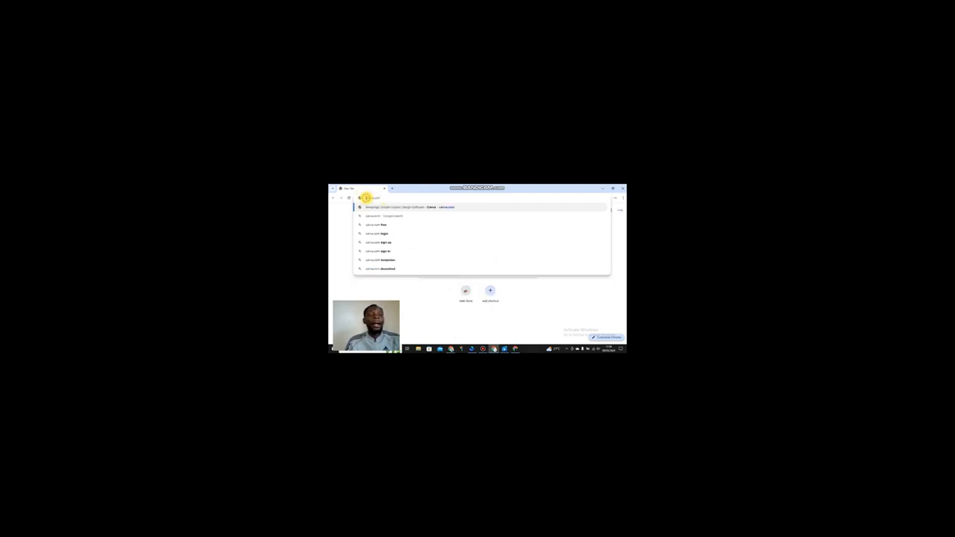
left_click_drag(367, 198, 387, 199)
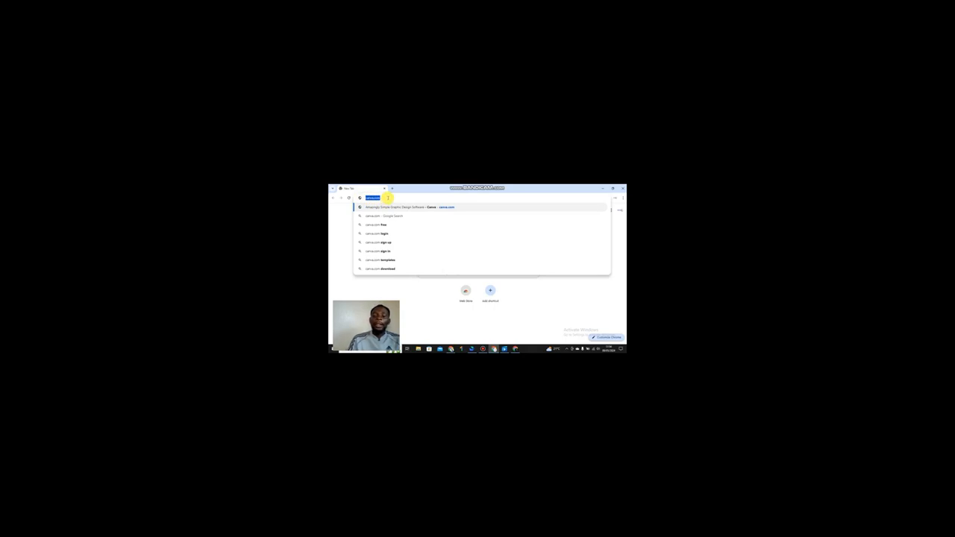
key("Return")
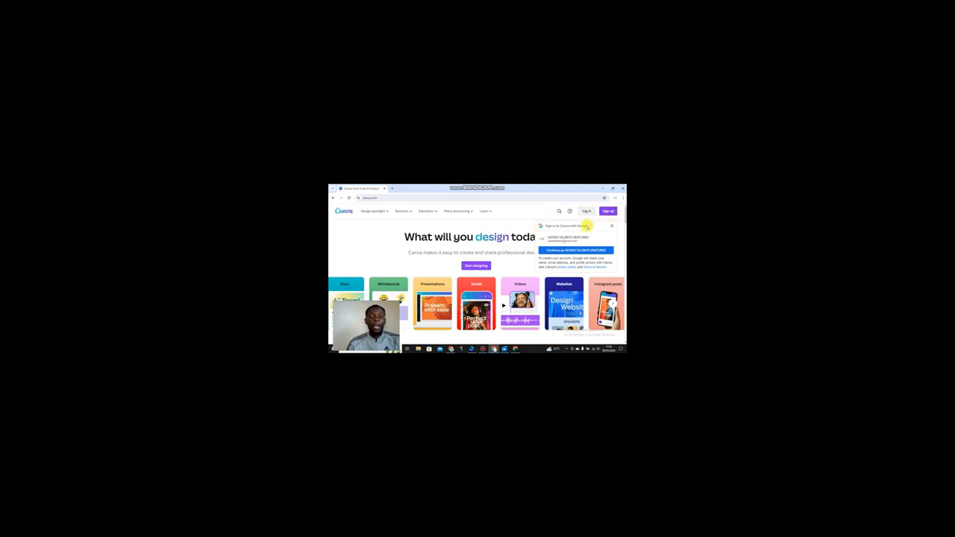
Step: Sign in to Canva by continuing with the suggested Google account
scroll(585, 226, "down", 1)
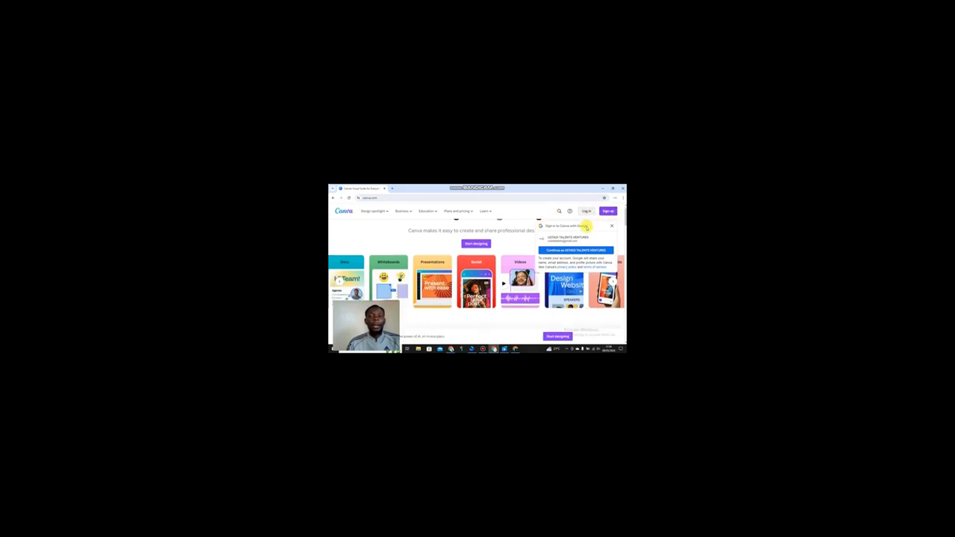
scroll(586, 225, "up", 1)
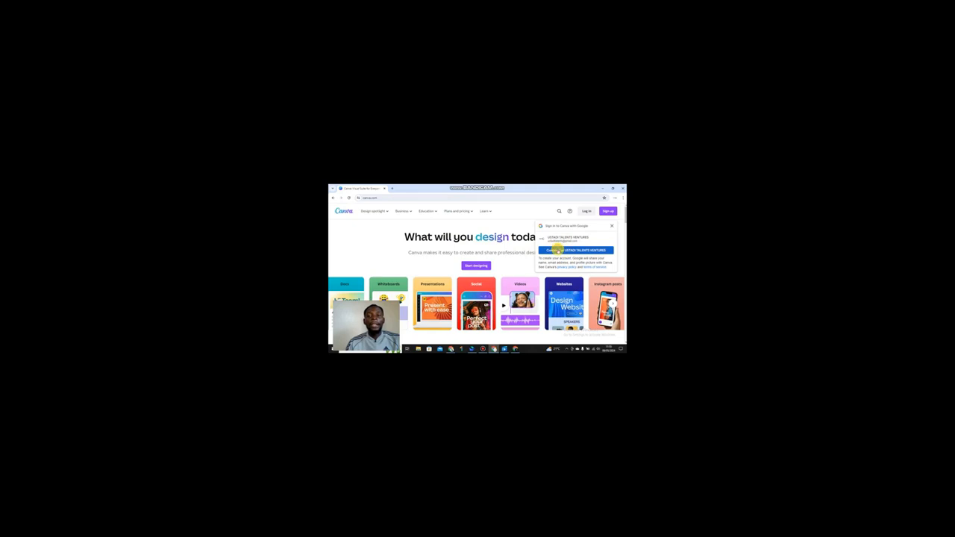
left_click(558, 250)
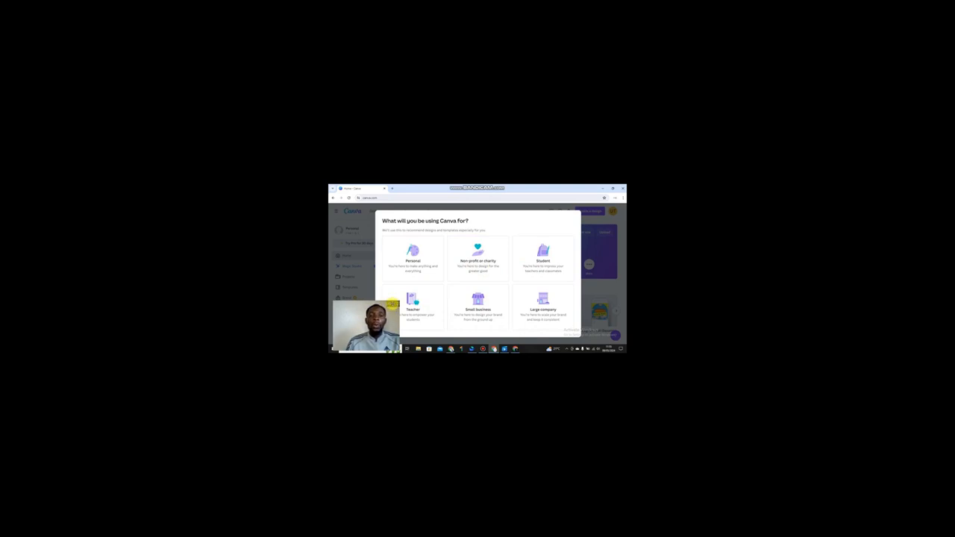
Step: Choose Small business as the intended use of Canva
left_click_drag(391, 304, 527, 188)
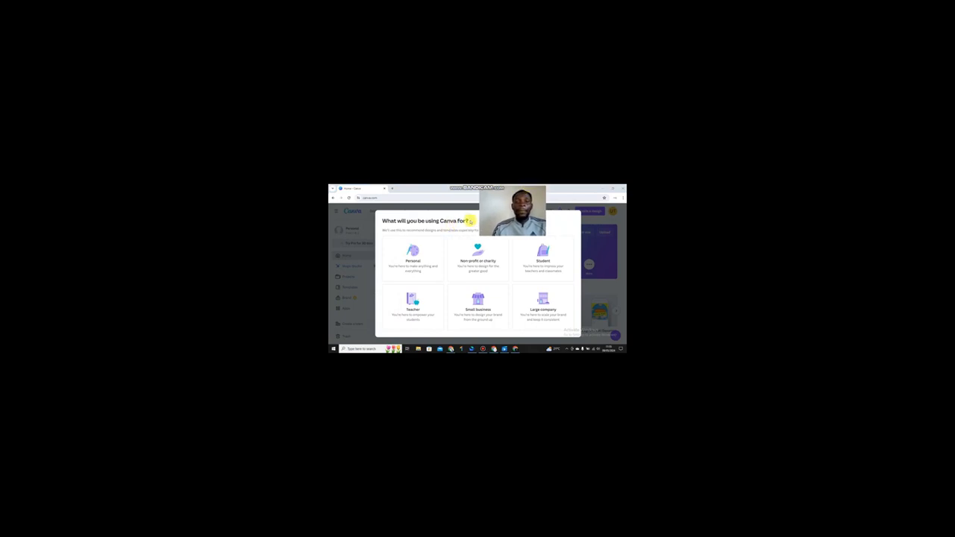
left_click_drag(538, 190, 620, 220)
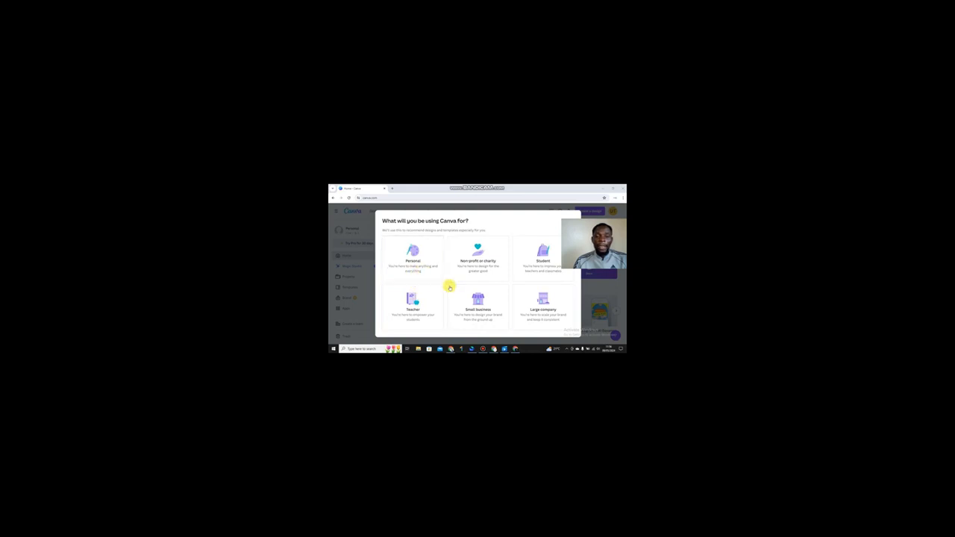
left_click(483, 323)
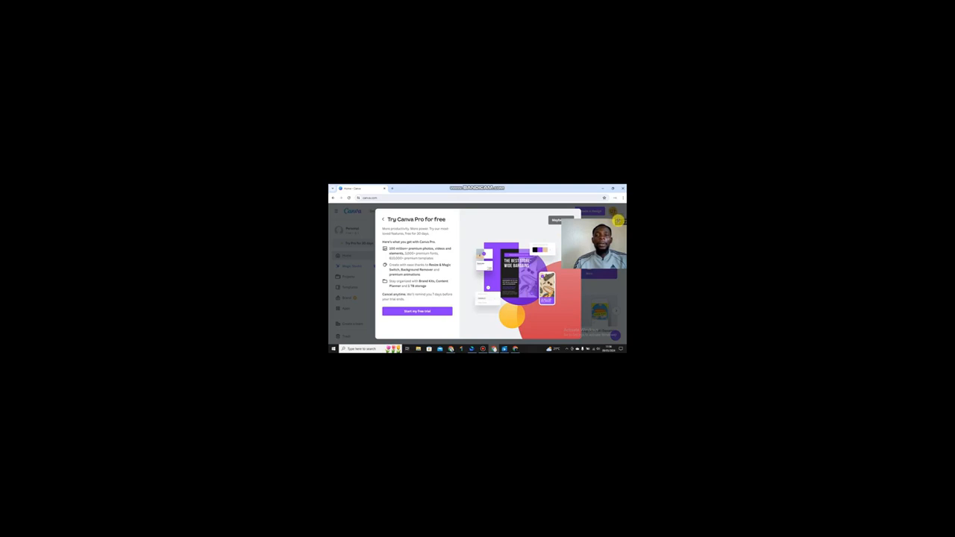
left_click_drag(618, 220, 498, 329)
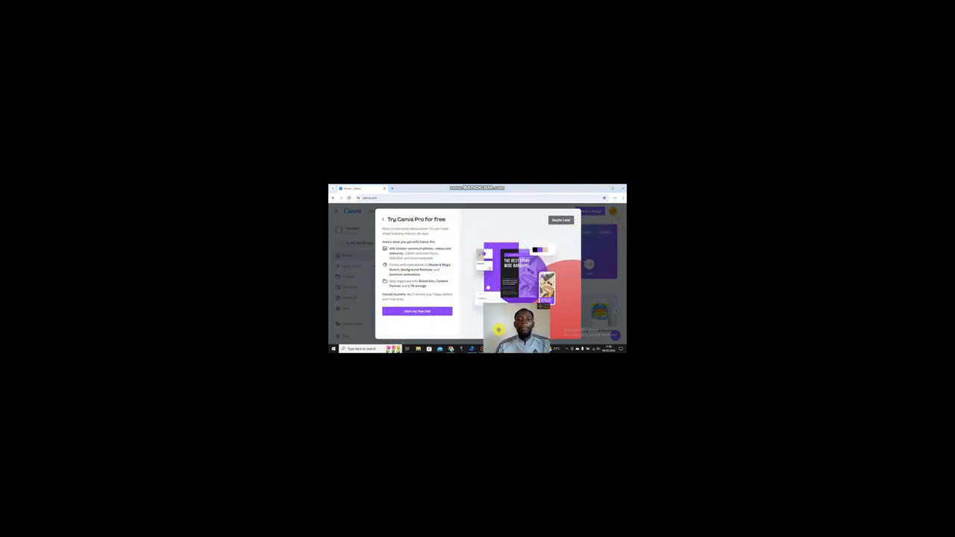
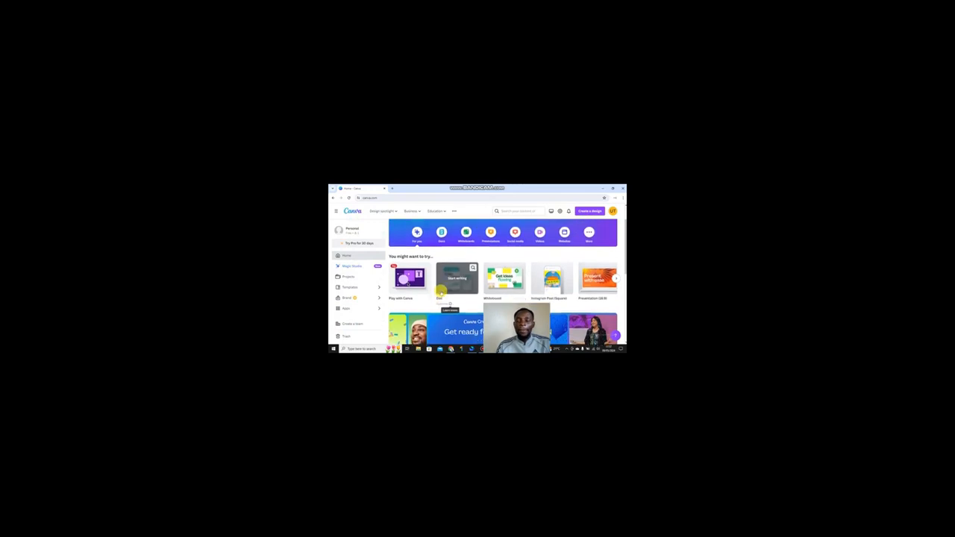
Step: Look through the home page's design categories, the "You might want to try" suggestions and the Recent designs section
scroll(441, 293, "up", 2)
scroll(442, 293, "down", 1)
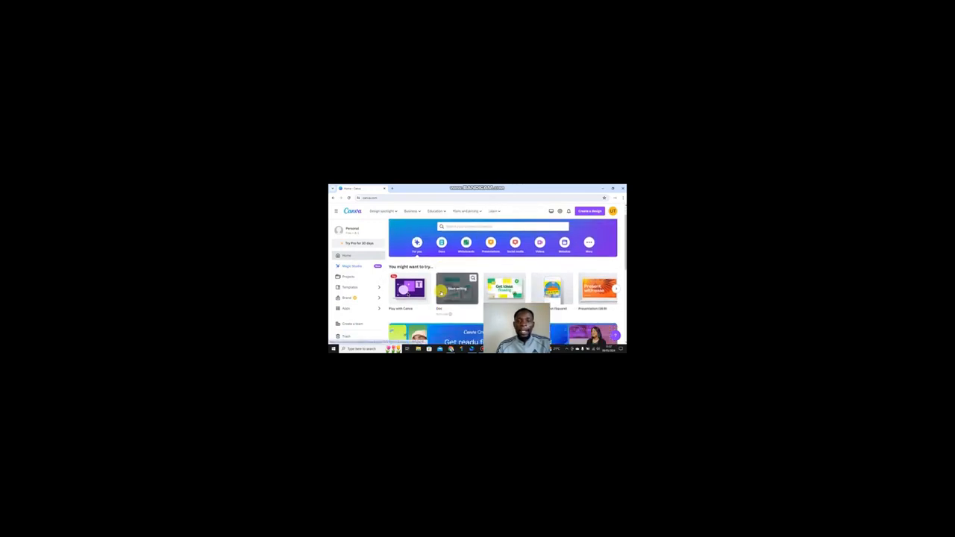
scroll(441, 292, "down", 1)
scroll(441, 293, "up", 1)
scroll(441, 291, "up", 1)
scroll(441, 293, "down", 1)
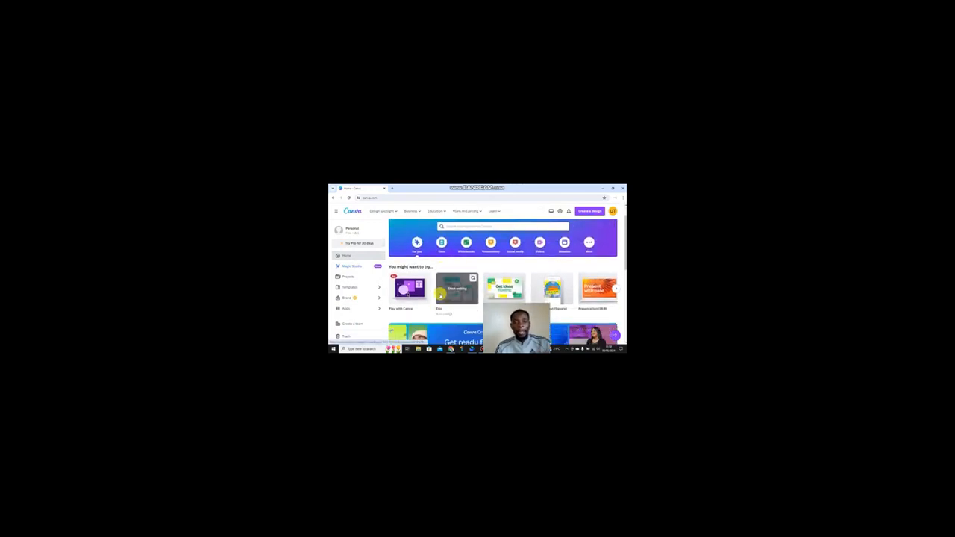
scroll(441, 293, "up", 1)
scroll(439, 291, "down", 1)
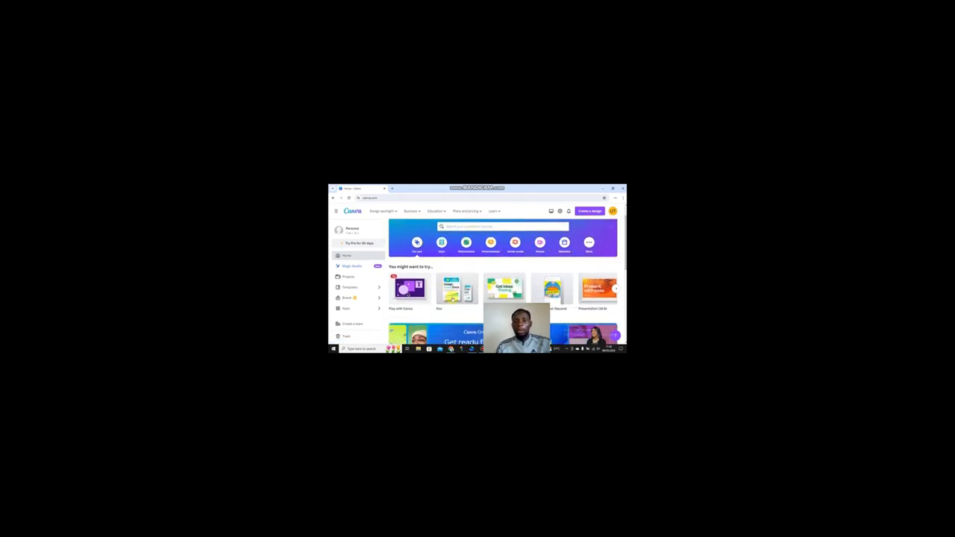
scroll(458, 299, "down", 1)
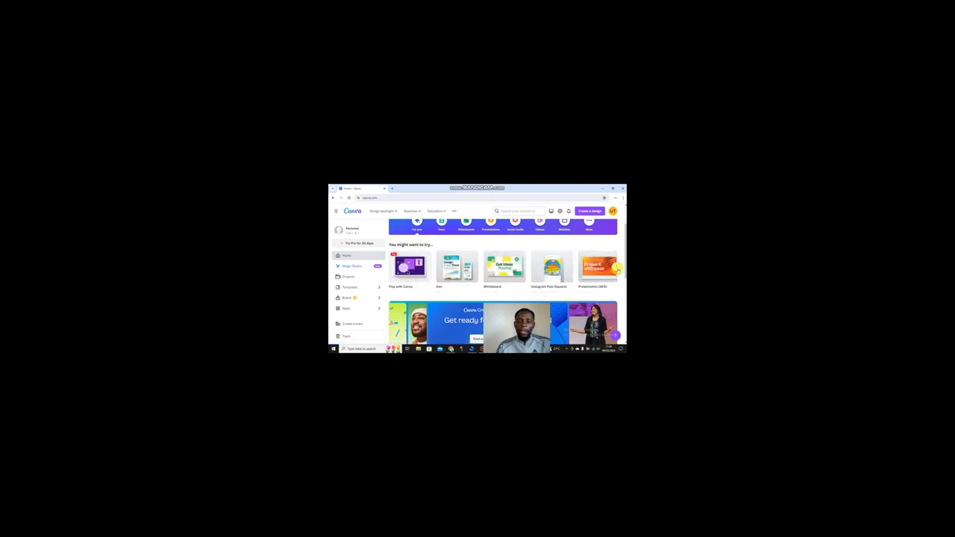
scroll(605, 280, "down", 2)
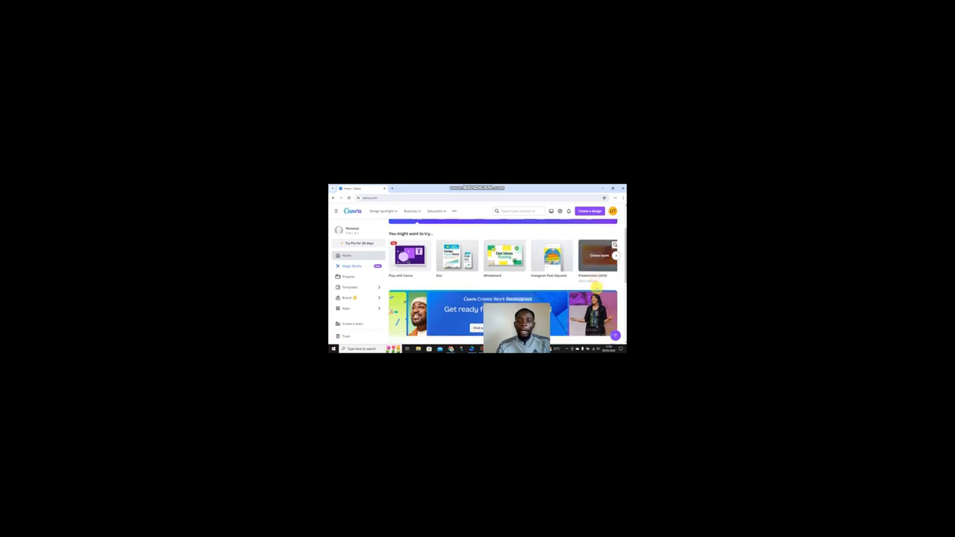
scroll(561, 287, "down", 3)
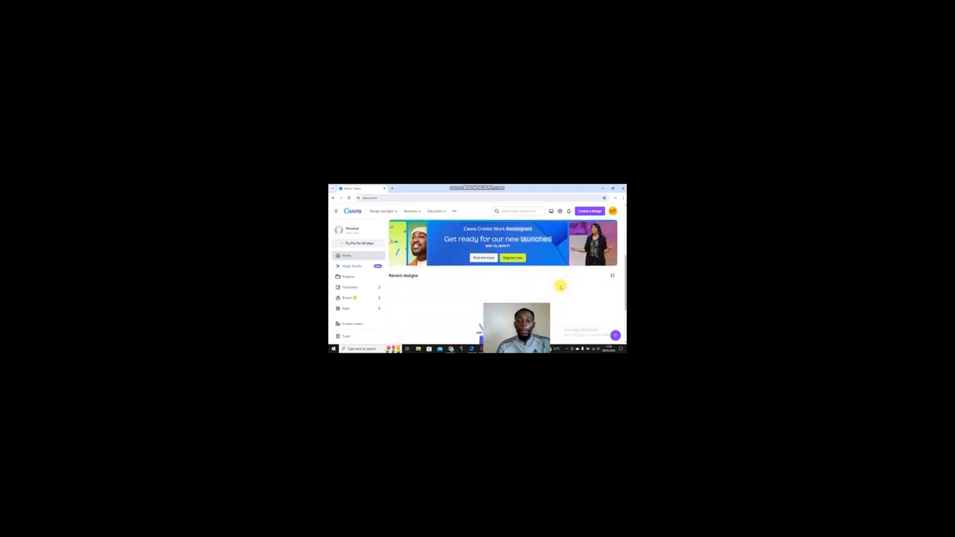
scroll(560, 287, "down", 1)
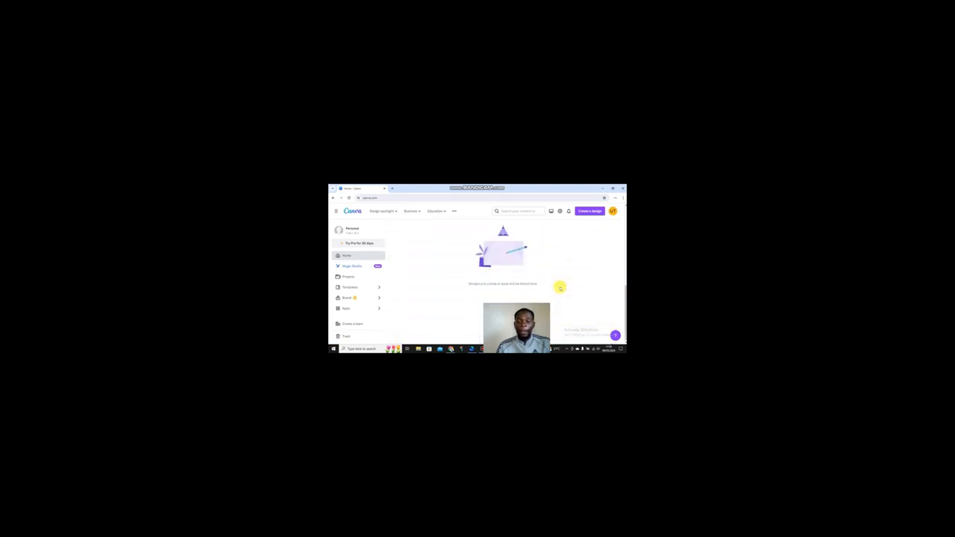
scroll(560, 287, "up", 1)
scroll(561, 287, "up", 3)
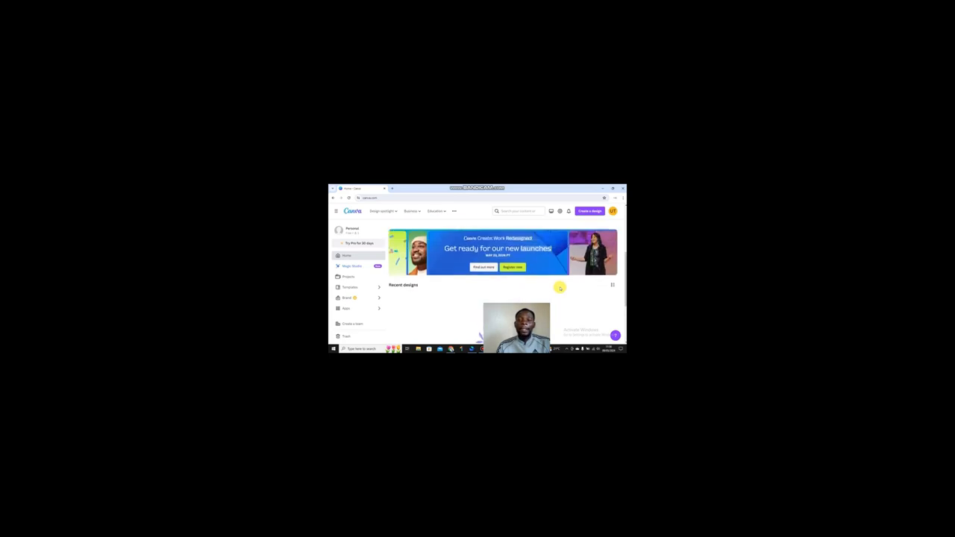
scroll(560, 288, "up", 2)
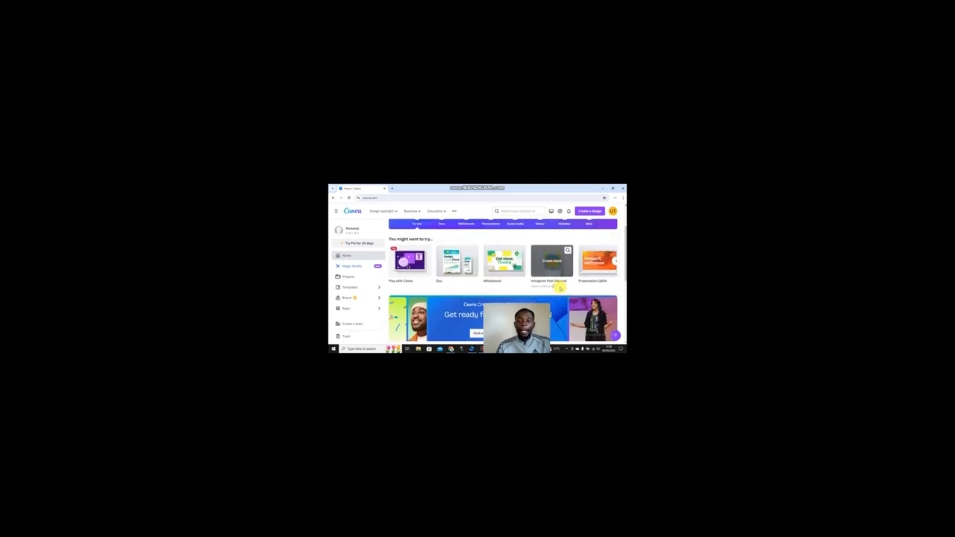
scroll(553, 288, "down", 1)
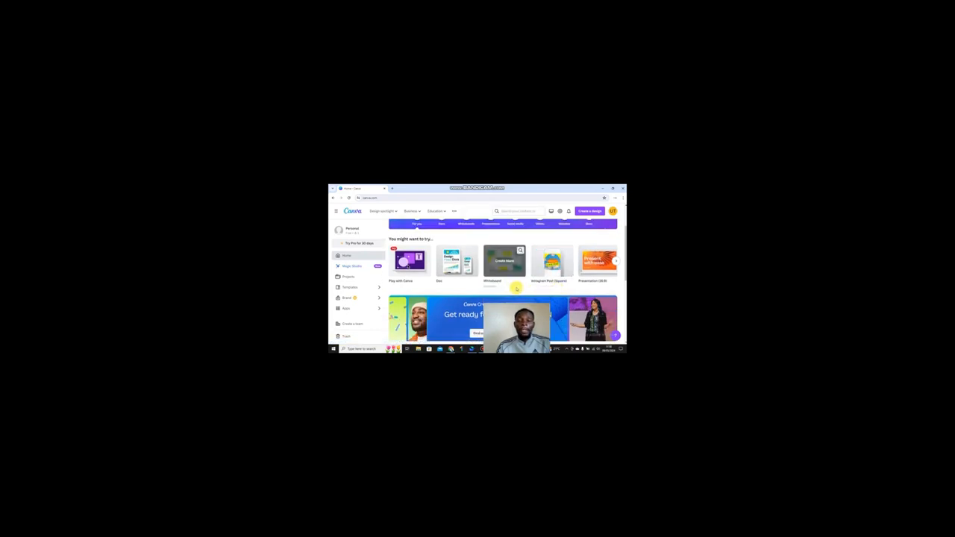
scroll(603, 271, "down", 1)
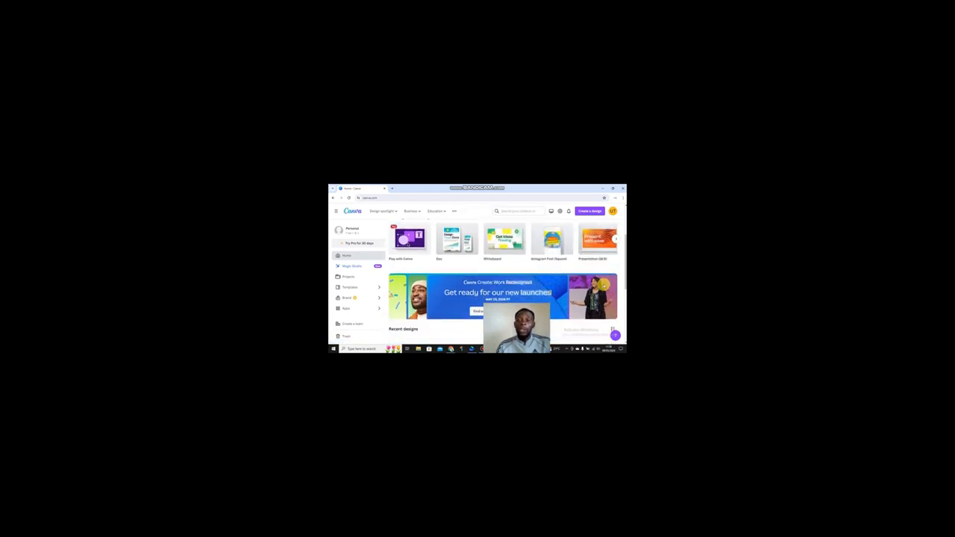
scroll(603, 285, "up", 1)
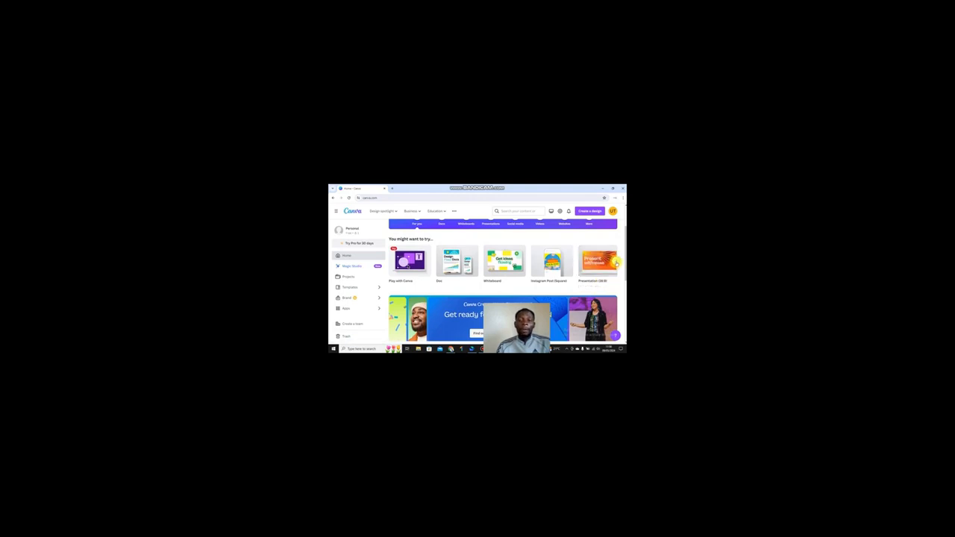
Step: Search the templates for "flyer" and open the suggested A4 flyer templates
left_click(515, 212)
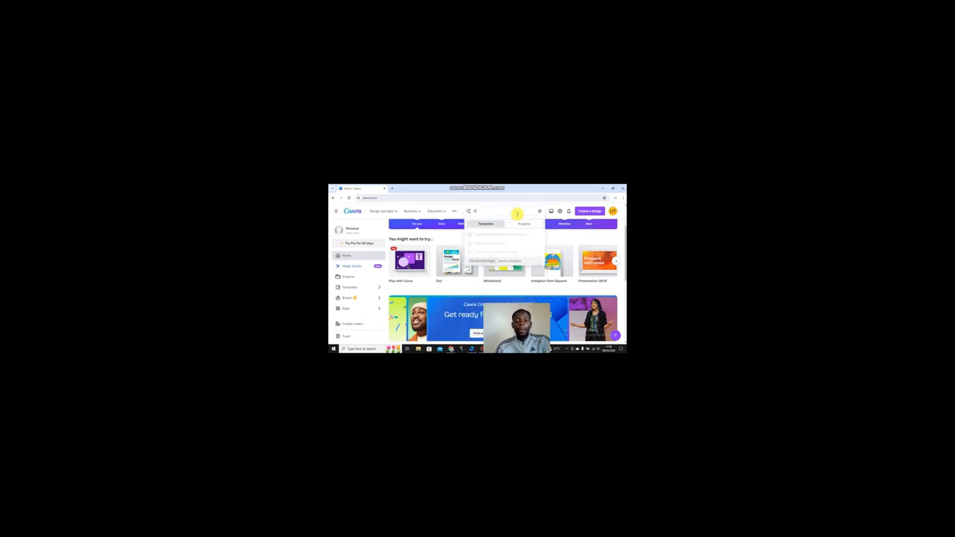
type("Yout")
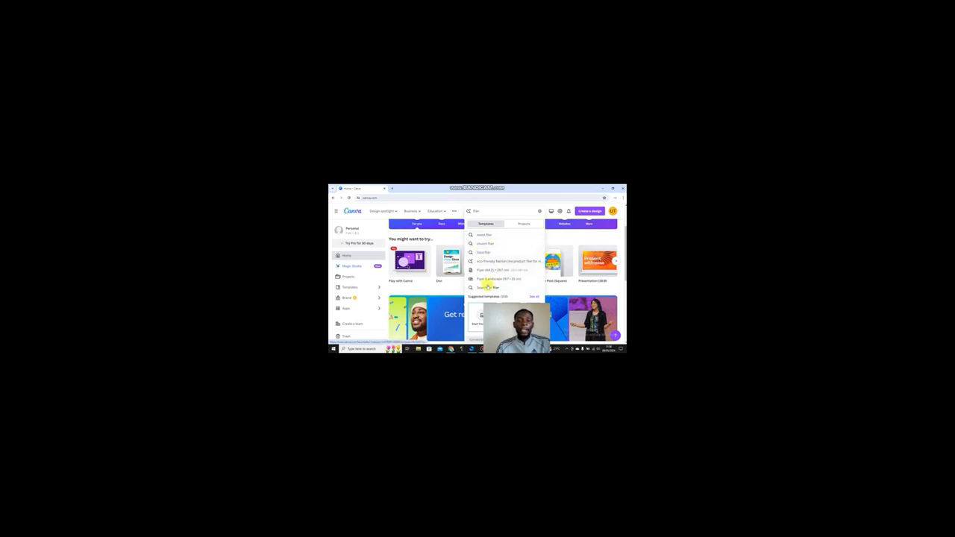
left_click(491, 271)
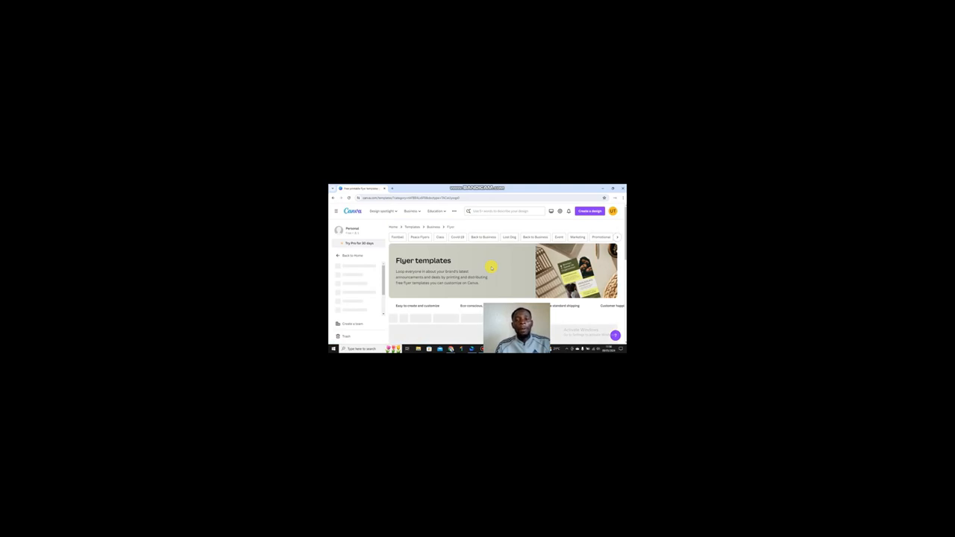
Step: Browse the portrait flyer templates and find the option for creating a blank flyer
scroll(458, 305, "down", 3)
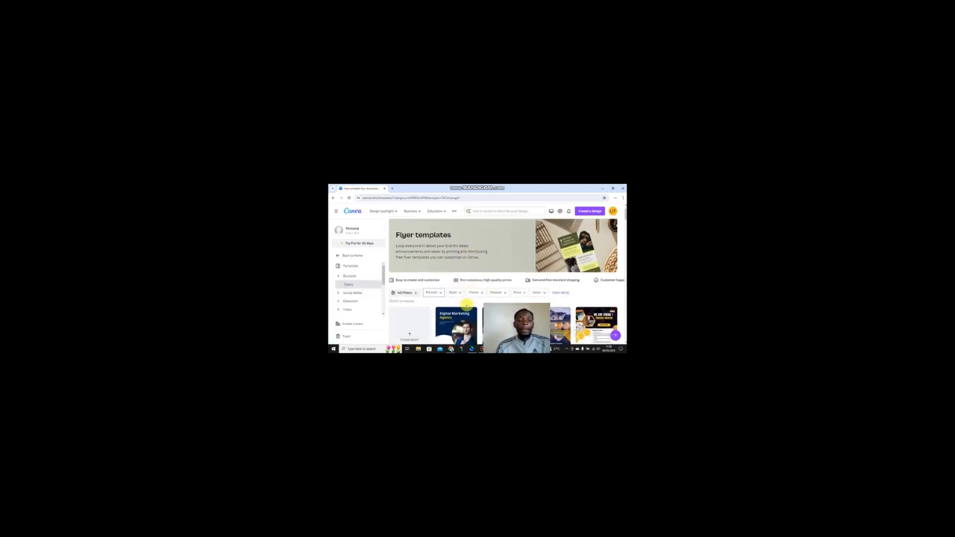
scroll(466, 305, "down", 2)
scroll(467, 304, "down", 2)
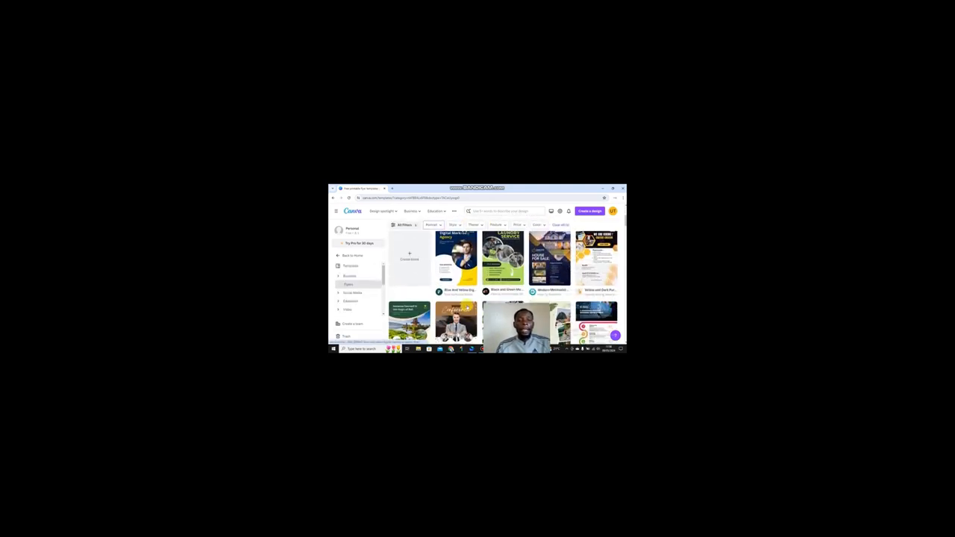
scroll(467, 304, "up", 3)
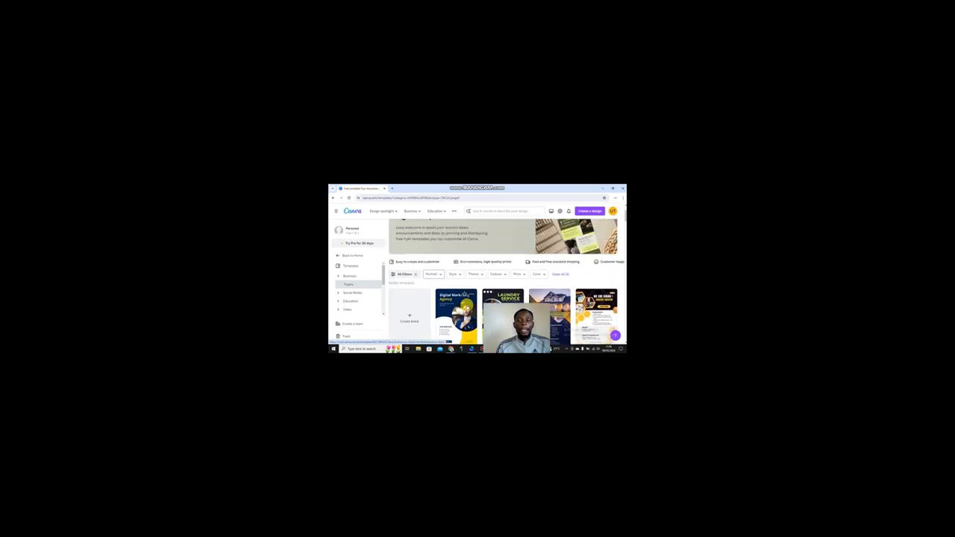
scroll(466, 303, "down", 3)
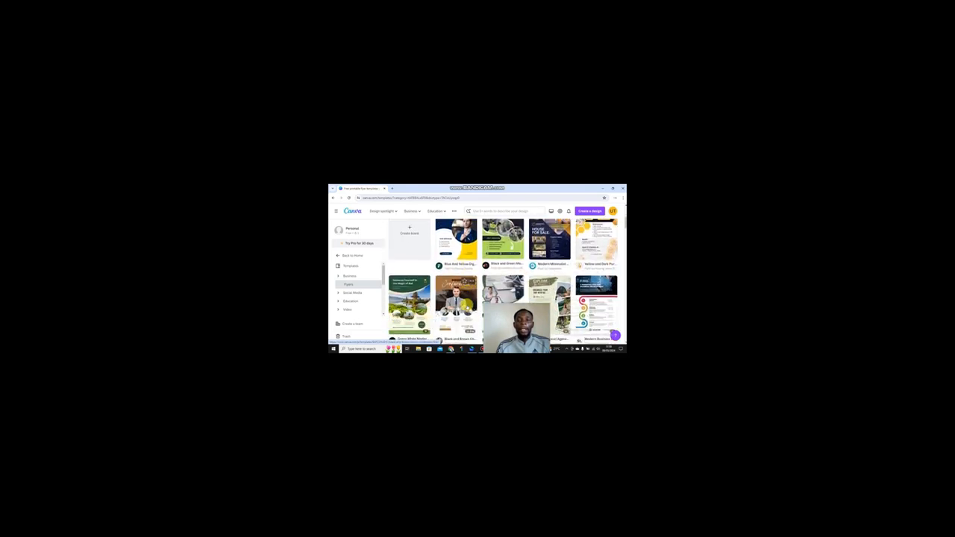
scroll(467, 304, "up", 3)
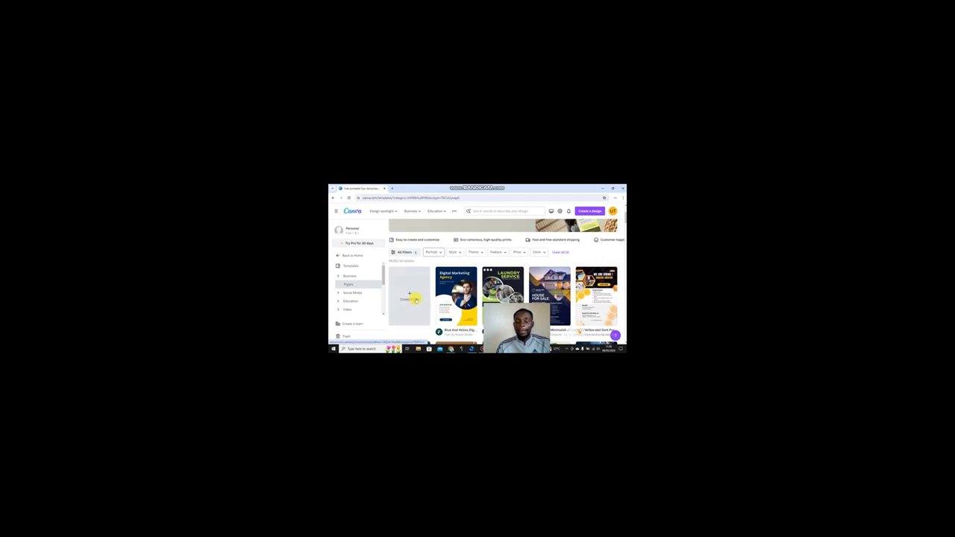
Step: Create a blank flyer from the flyer templates page and skip the introductory tour
left_click(410, 293)
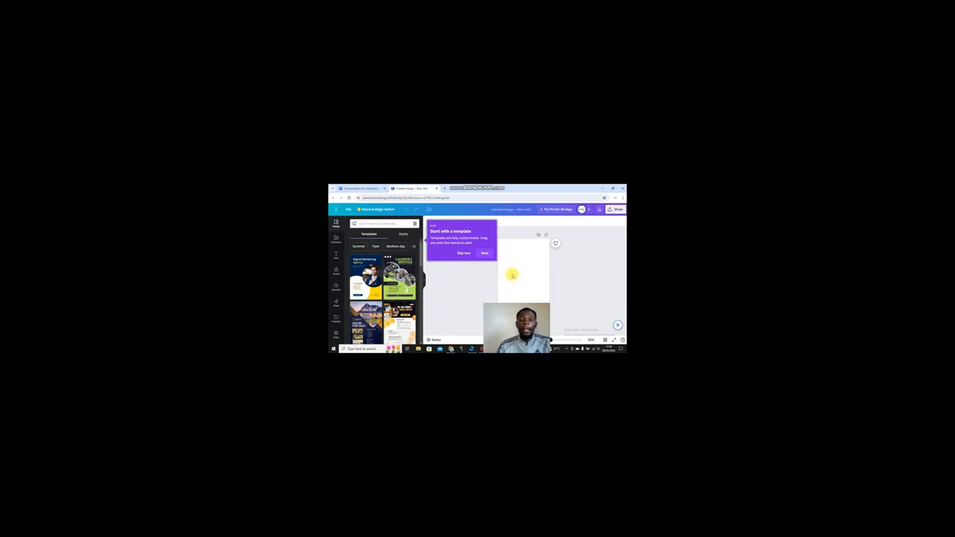
left_click(465, 253)
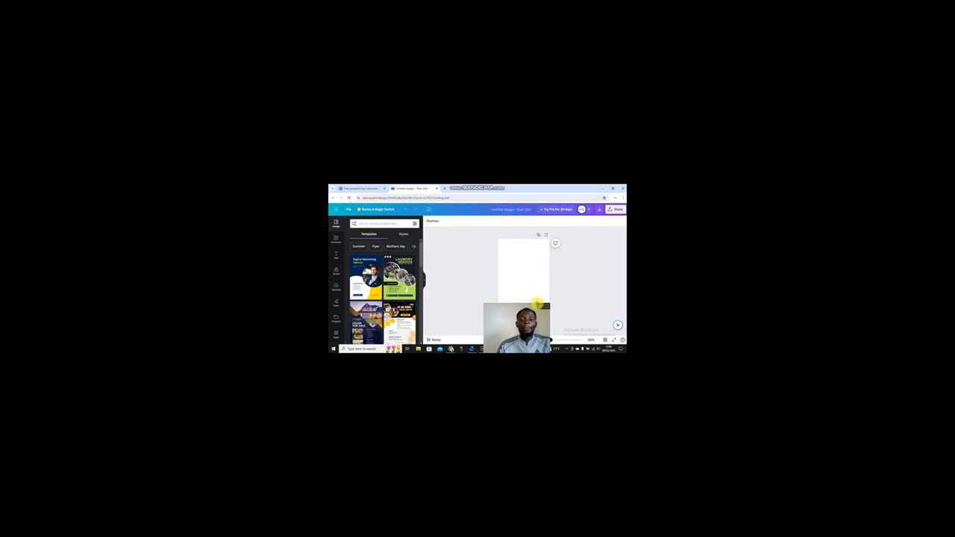
left_click_drag(540, 306, 618, 223)
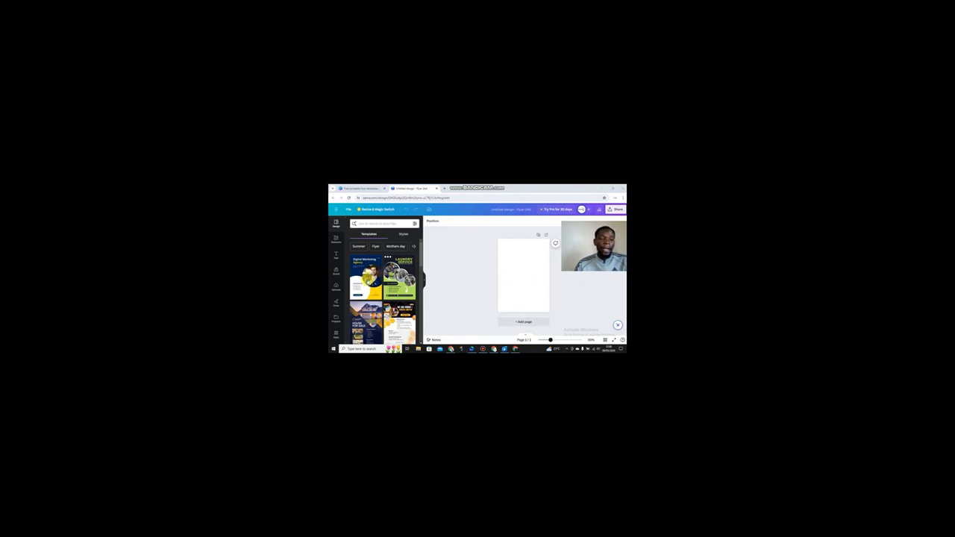
Step: Browse the suggested flyer templates beside the blank page for a suitable design
mouse_move(370, 277)
left_mouse_down()
mouse_move(397, 274)
mouse_move(371, 275)
left_mouse_up()
scroll(389, 294, "down", 1)
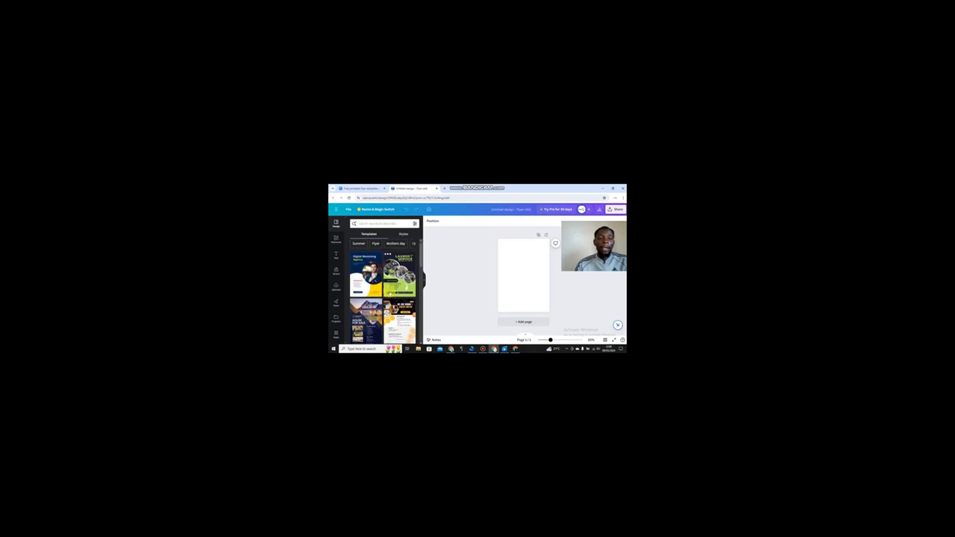
scroll(389, 294, "down", 2)
scroll(389, 294, "up", 3)
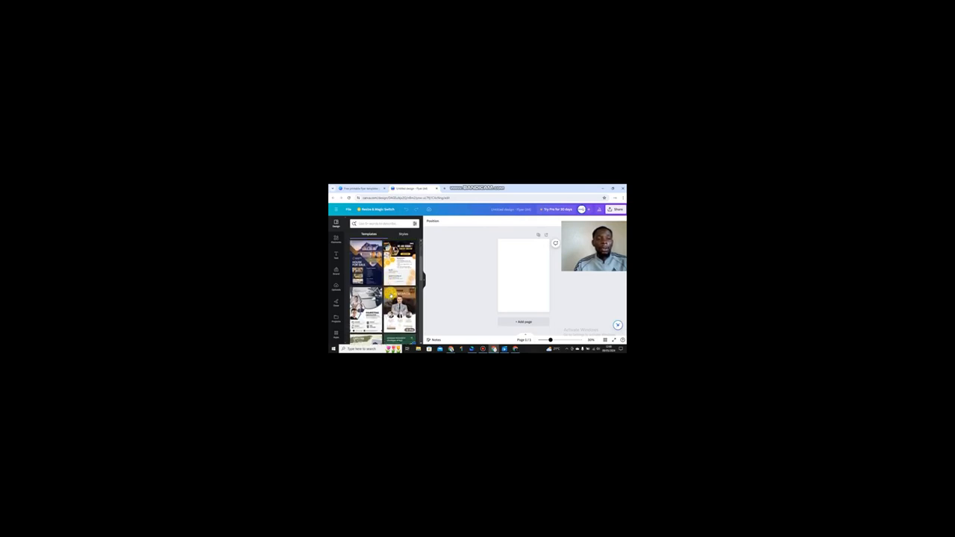
scroll(389, 295, "down", 3)
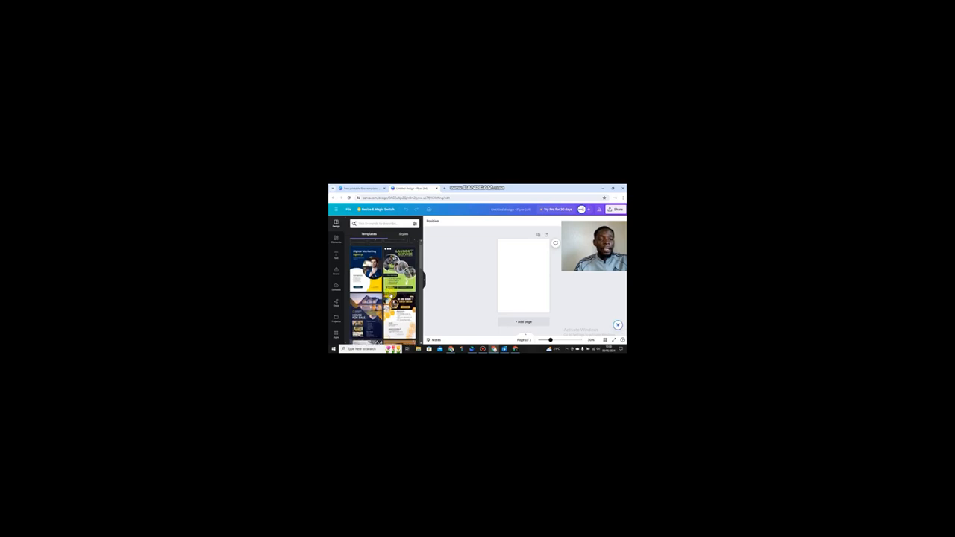
scroll(389, 294, "down", 2)
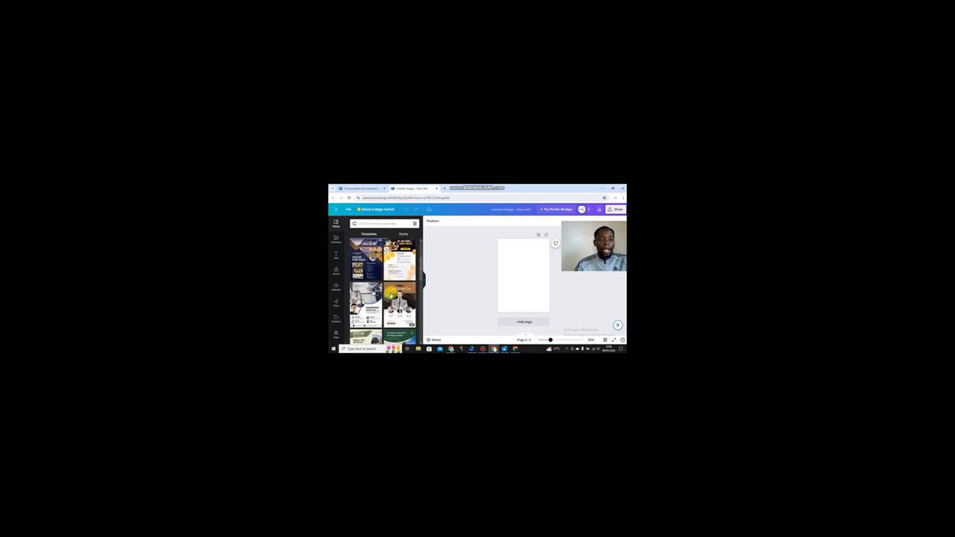
scroll(390, 294, "down", 2)
scroll(390, 295, "down", 5)
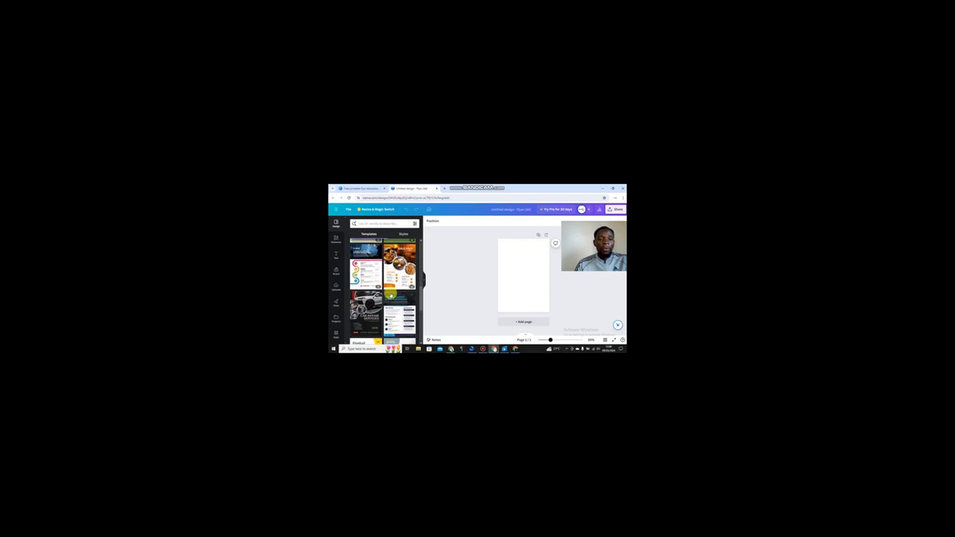
scroll(389, 296, "down", 3)
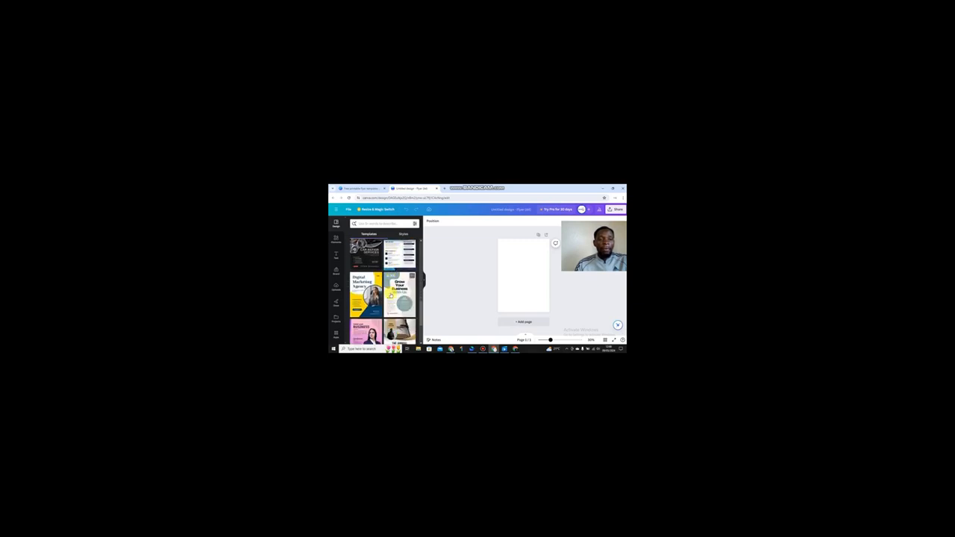
scroll(390, 296, "down", 1)
scroll(389, 296, "down", 2)
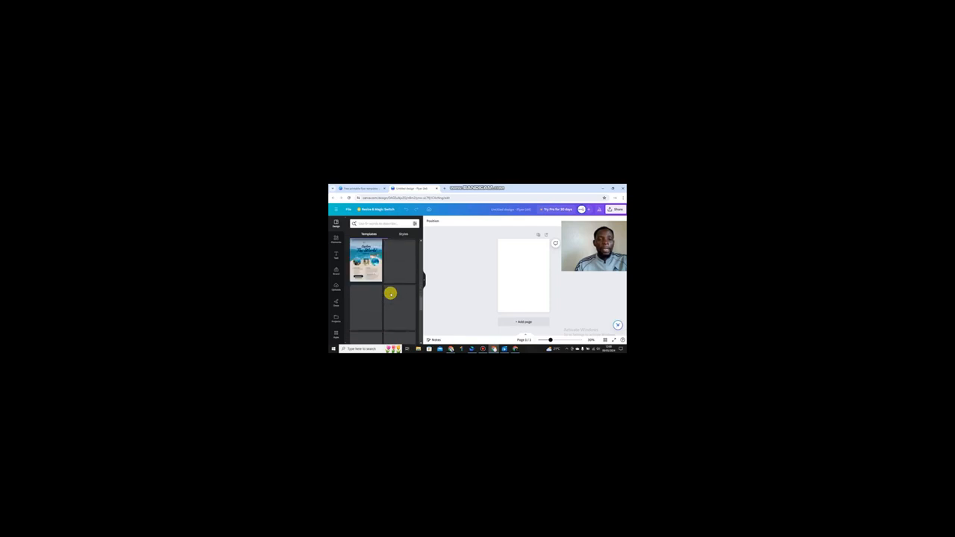
scroll(389, 294, "down", 6)
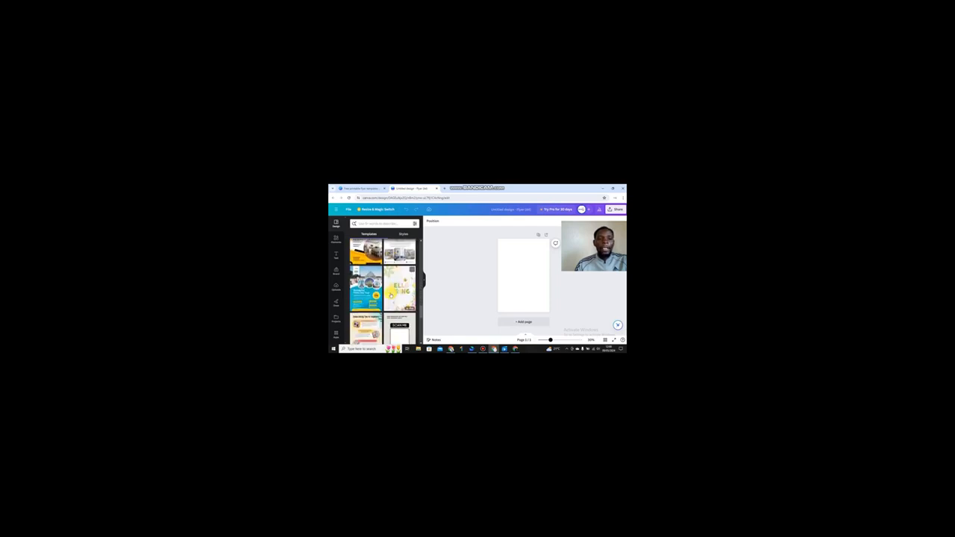
scroll(390, 295, "down", 2)
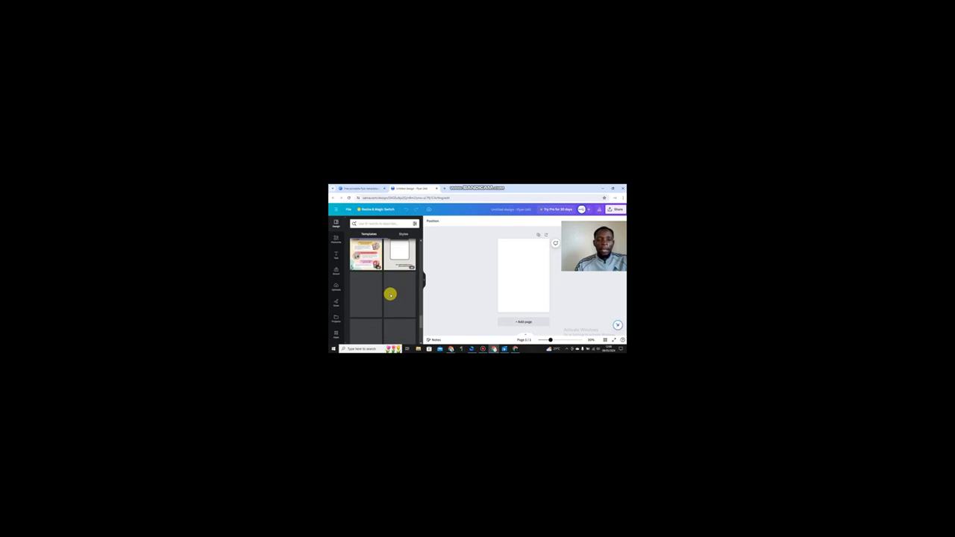
scroll(391, 295, "up", 3)
scroll(391, 297, "down", 1)
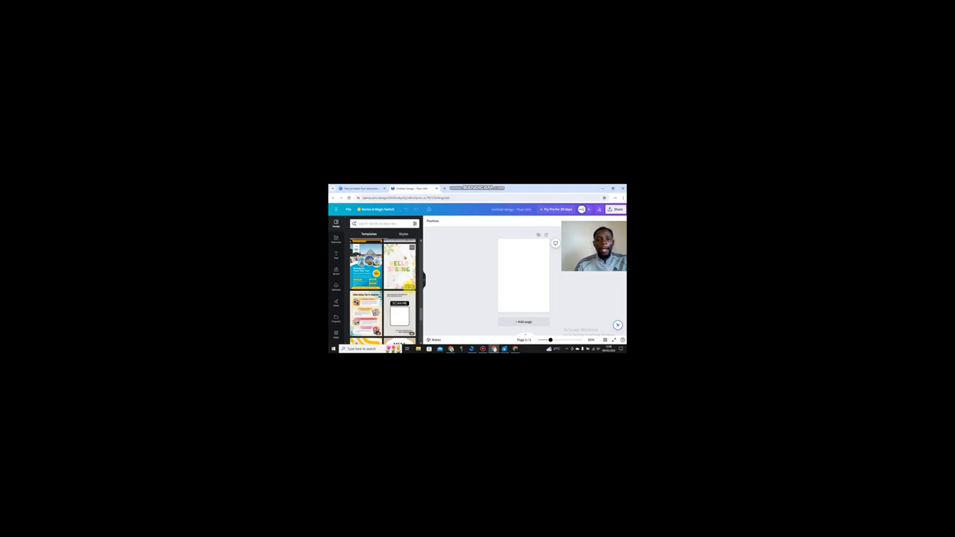
scroll(400, 301, "down", 3)
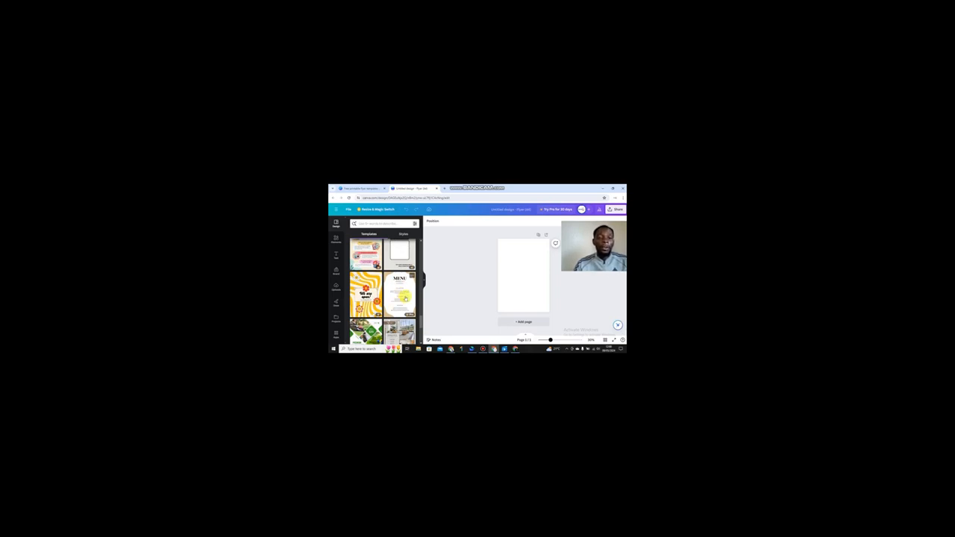
scroll(404, 298, "down", 6)
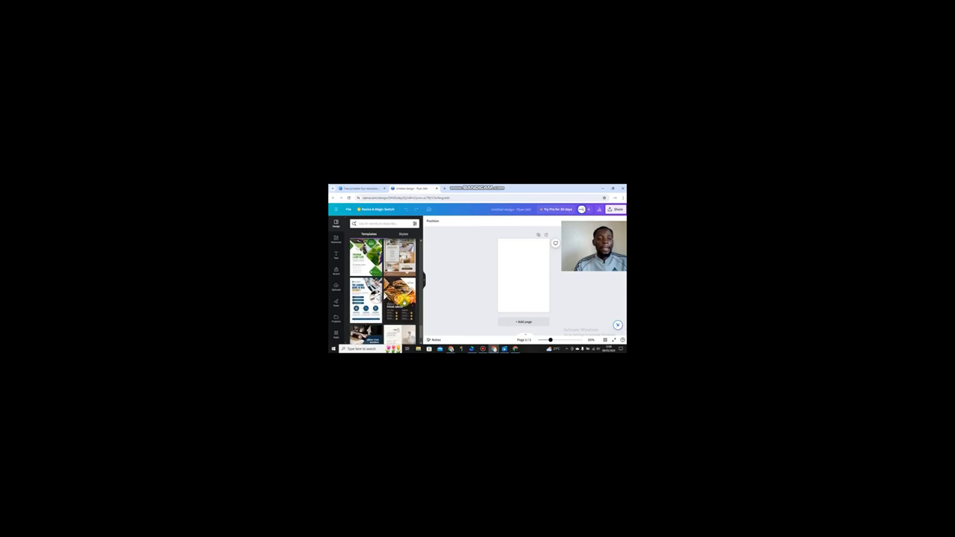
scroll(404, 300, "up", 3)
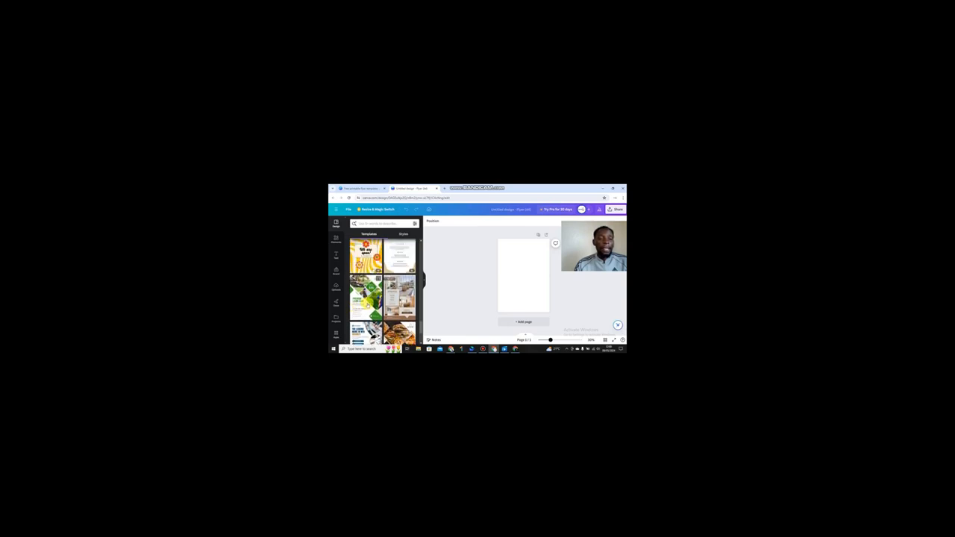
scroll(389, 287, "down", 2)
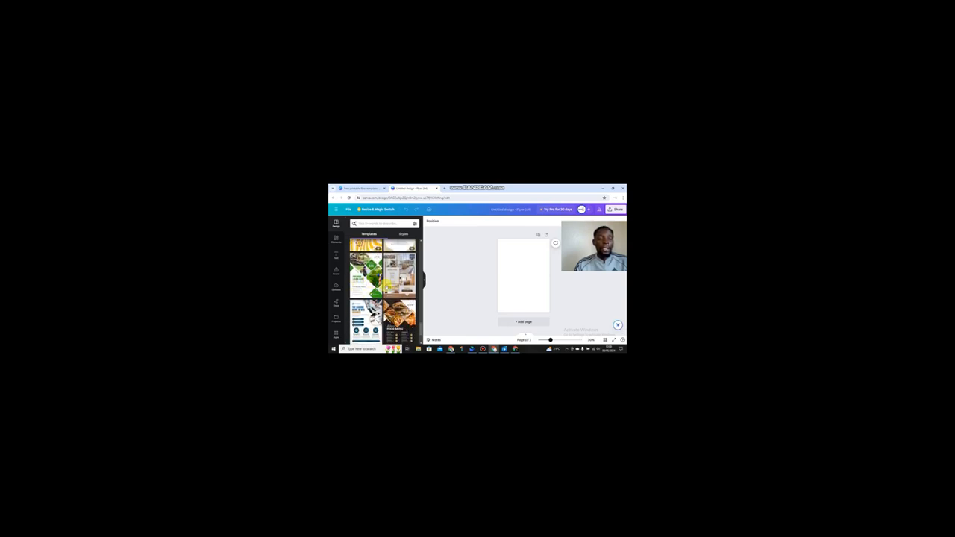
scroll(394, 288, "up", 3)
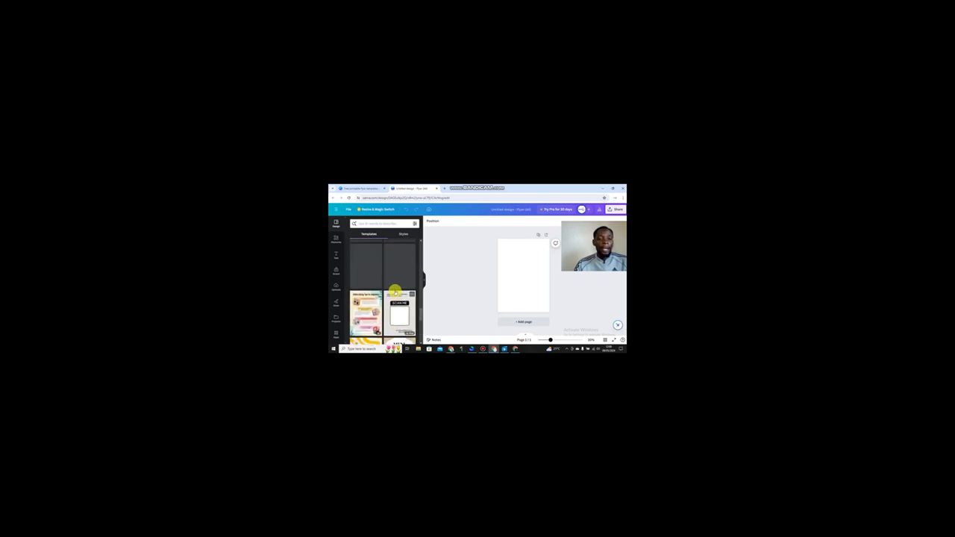
scroll(394, 290, "down", 10)
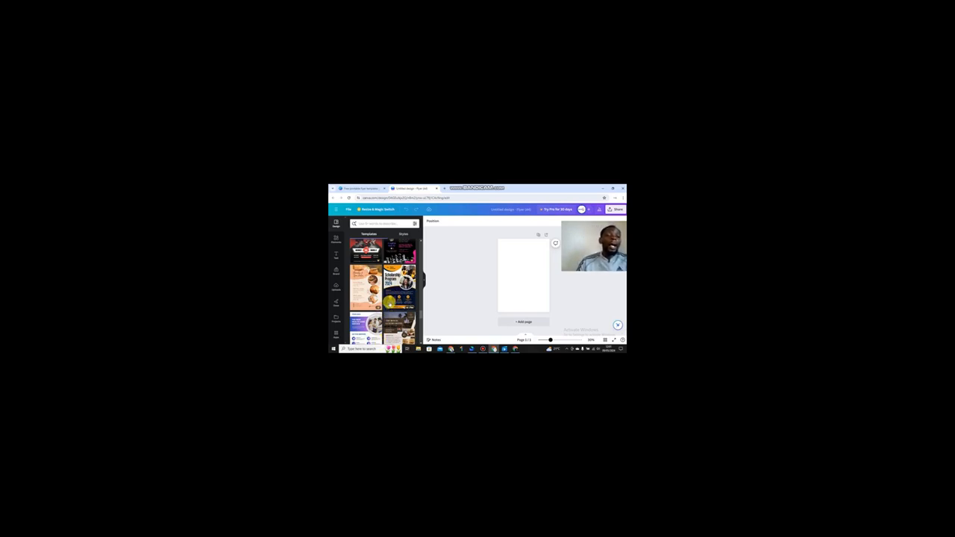
scroll(390, 305, "down", 1)
scroll(389, 305, "down", 5)
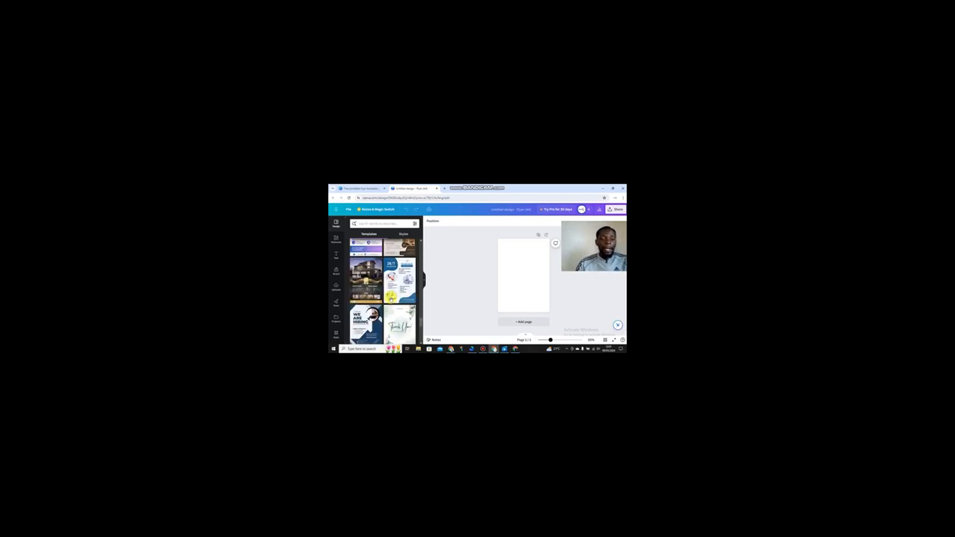
scroll(390, 293, "down", 5)
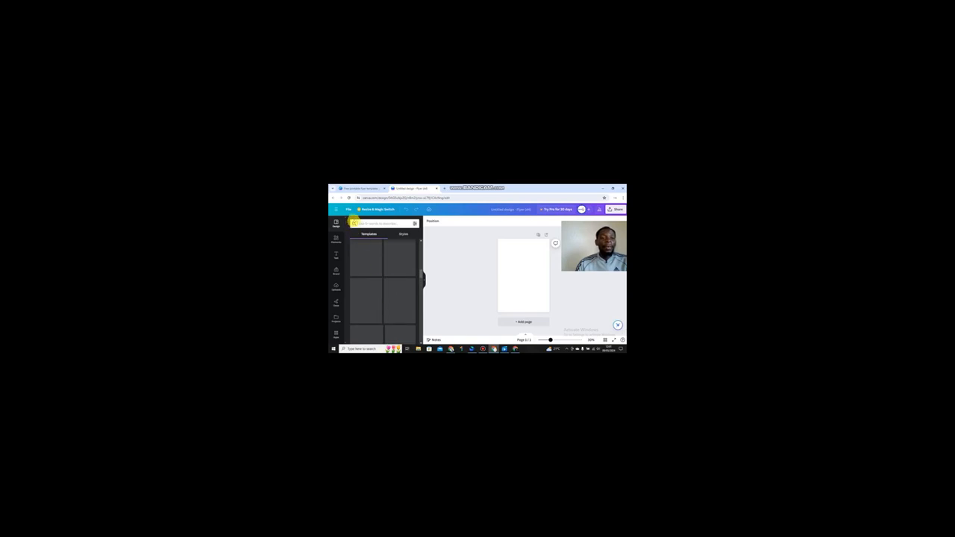
Step: Search the templates for "branding business" and open the suggested Business Flyers results
left_click(363, 223)
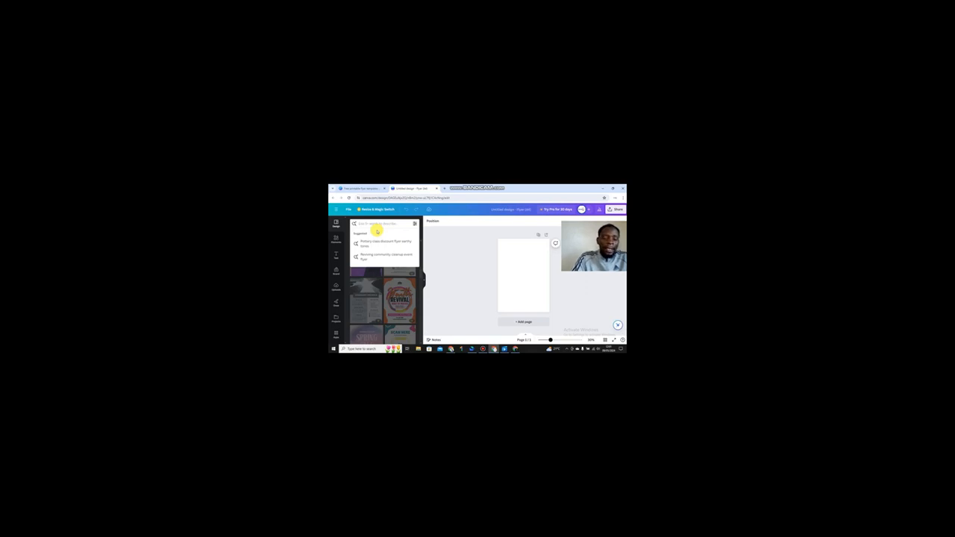
type("branding")
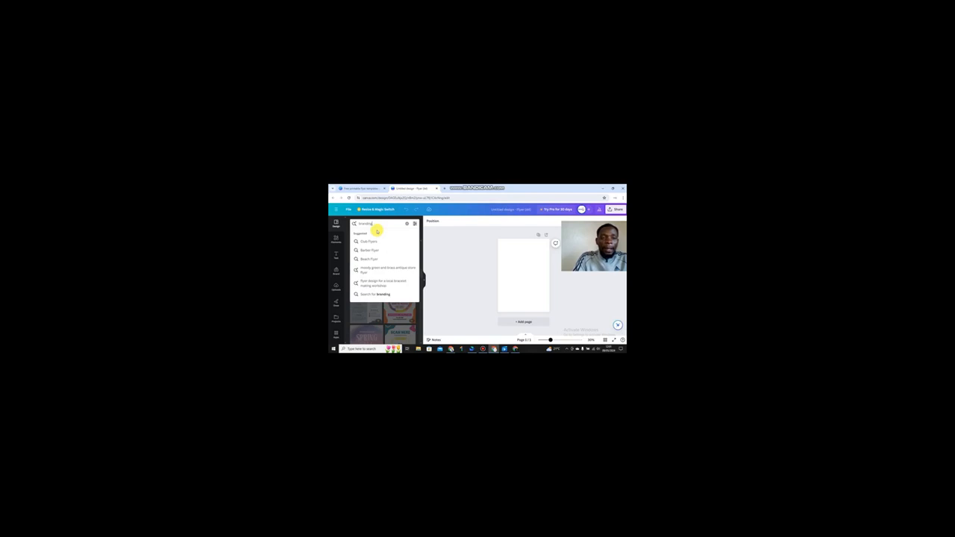
type(" bu")
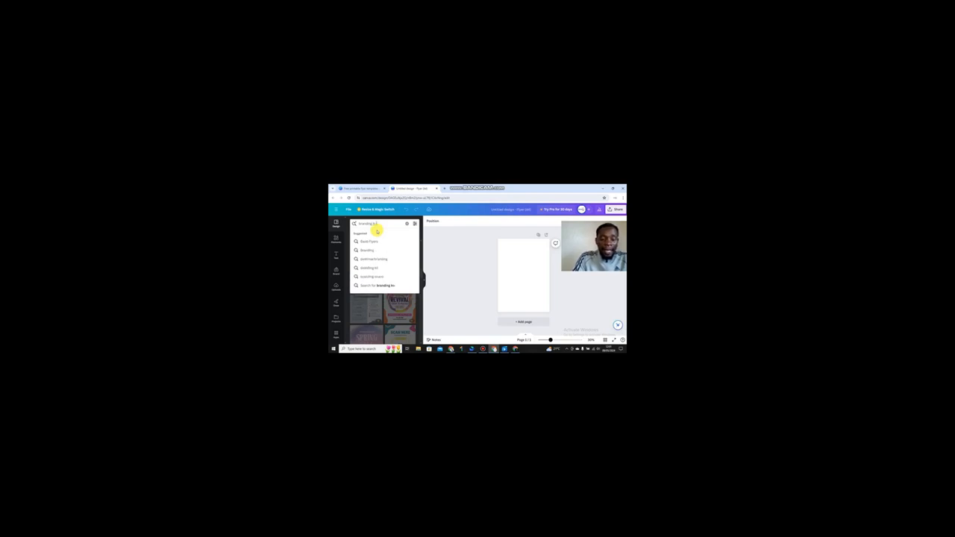
type("siness")
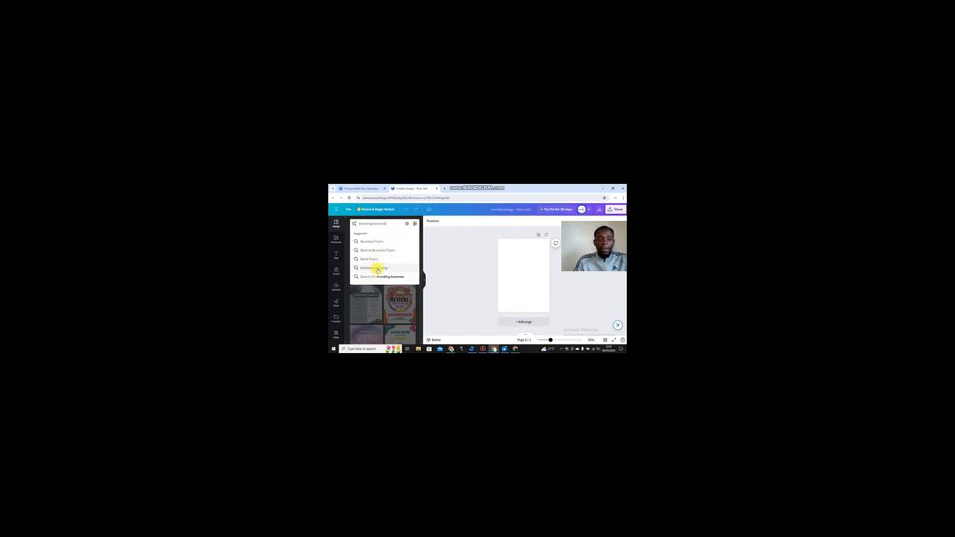
left_click(372, 241)
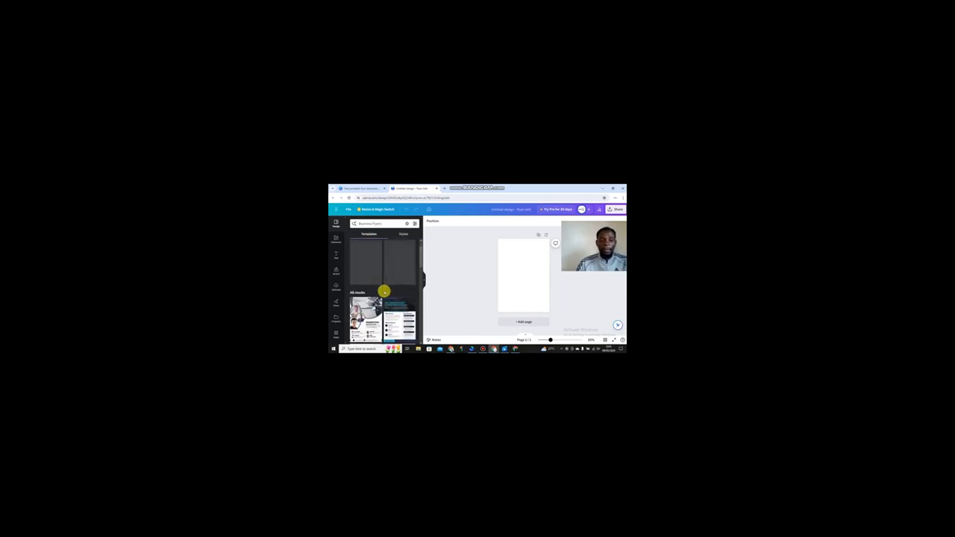
Step: Apply the Blue And Yellow Modern Digital Marketing Agency Flyer template to the blank page
scroll(383, 291, "down", 3)
scroll(385, 302, "down", 2)
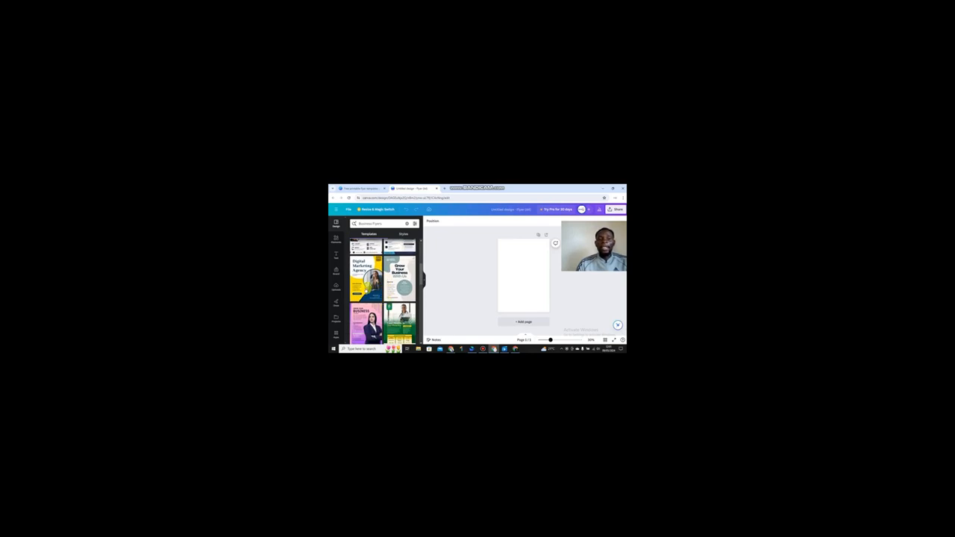
left_click(367, 282)
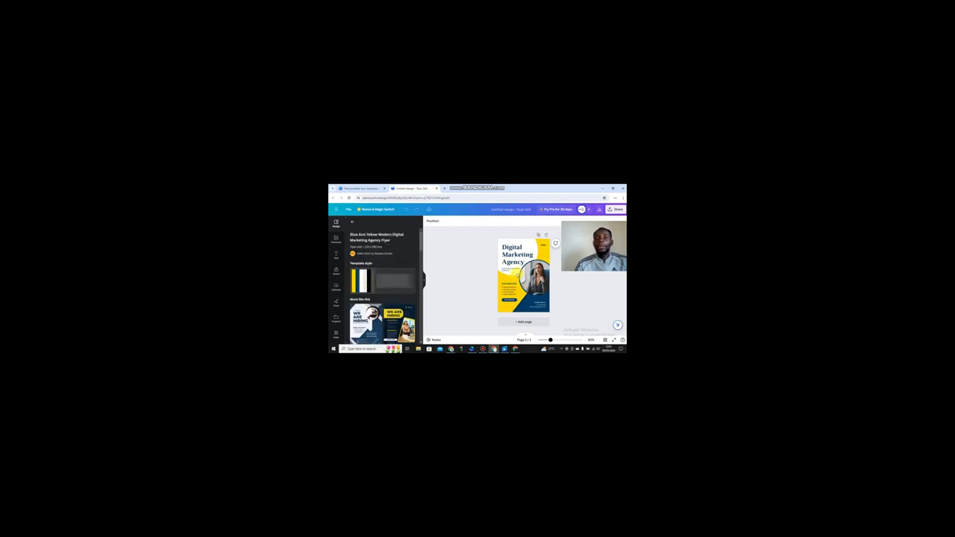
Step: Enlarge the flyer view to 42% and examine its headline, photo, services list and contact section
left_click(512, 250)
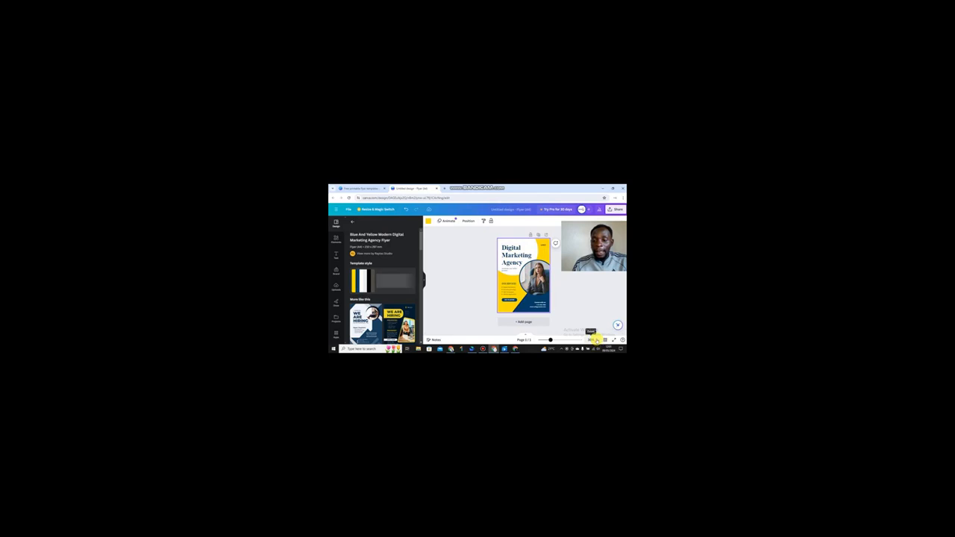
left_click(595, 339)
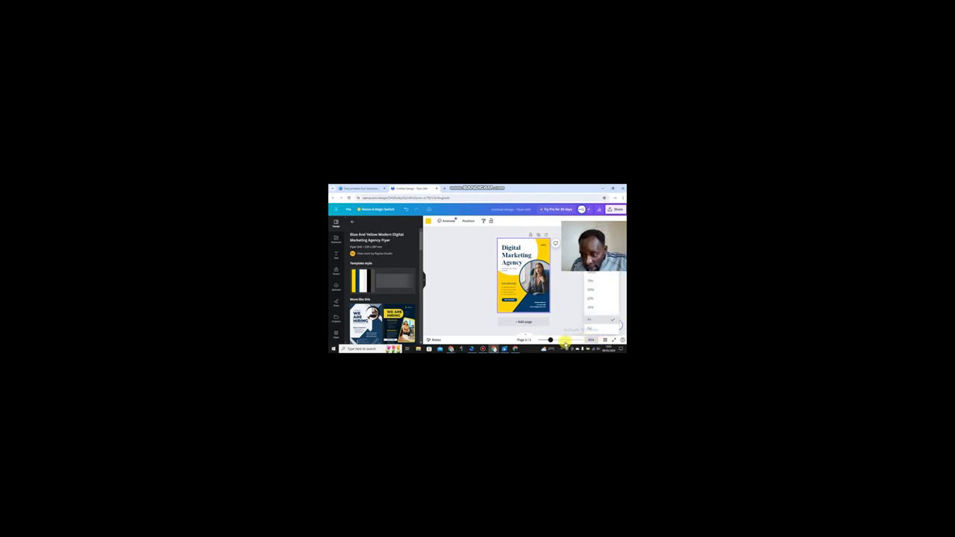
left_click_drag(550, 340, 554, 340)
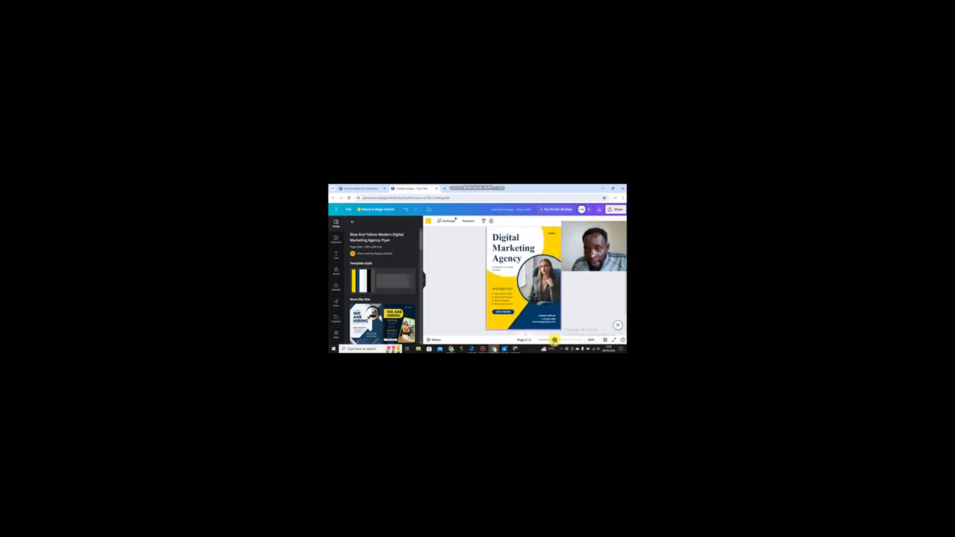
scroll(534, 290, "down", 2)
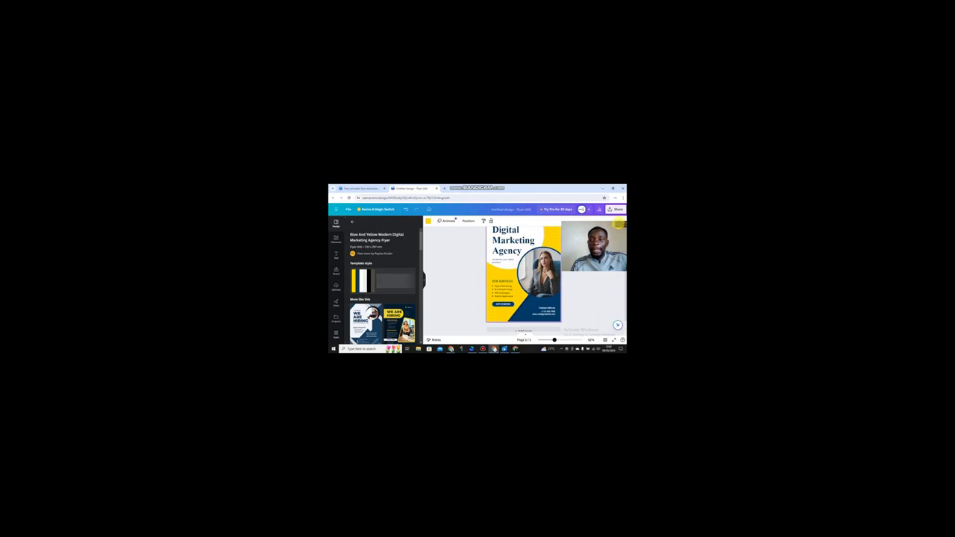
left_click_drag(619, 224, 619, 187)
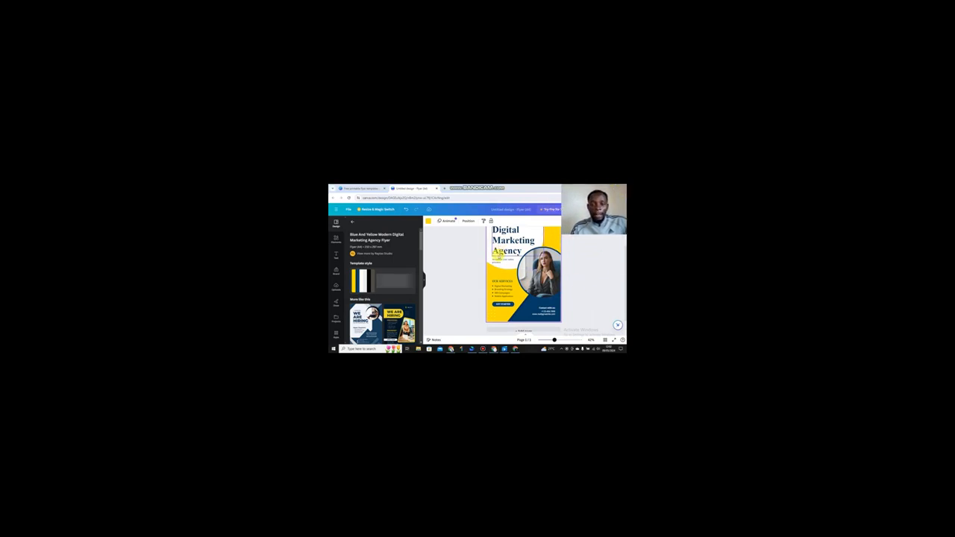
scroll(510, 279, "up", 1)
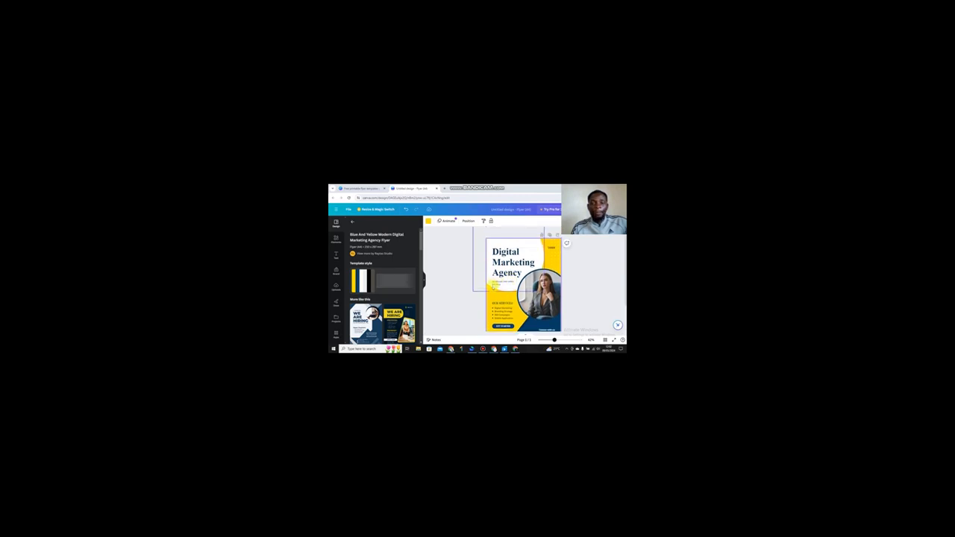
scroll(510, 277, "down", 1)
scroll(526, 246, "up", 1)
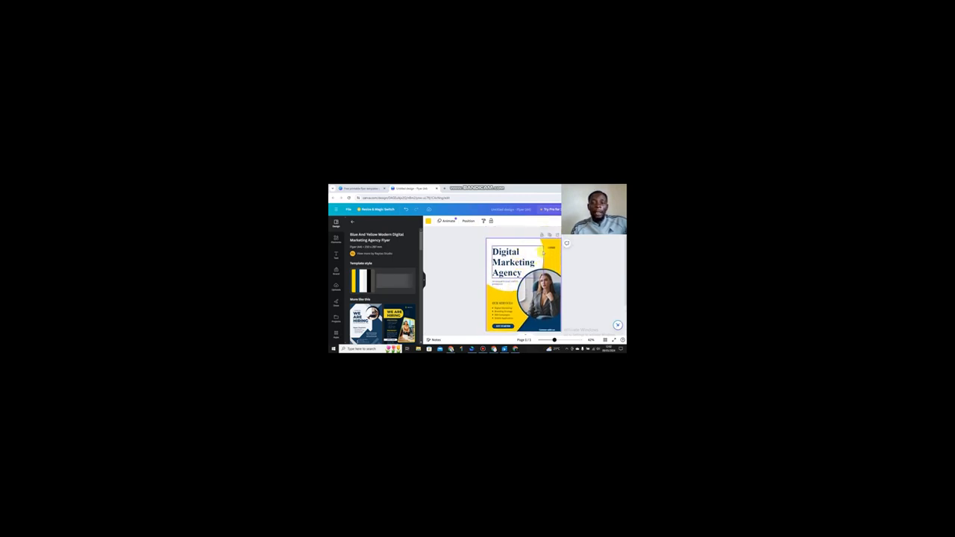
Step: Look over the flyer and the similar templates, viewing the details of the Dark Blue and Yellow Bold We Are Hiring Flyer
left_click(507, 252)
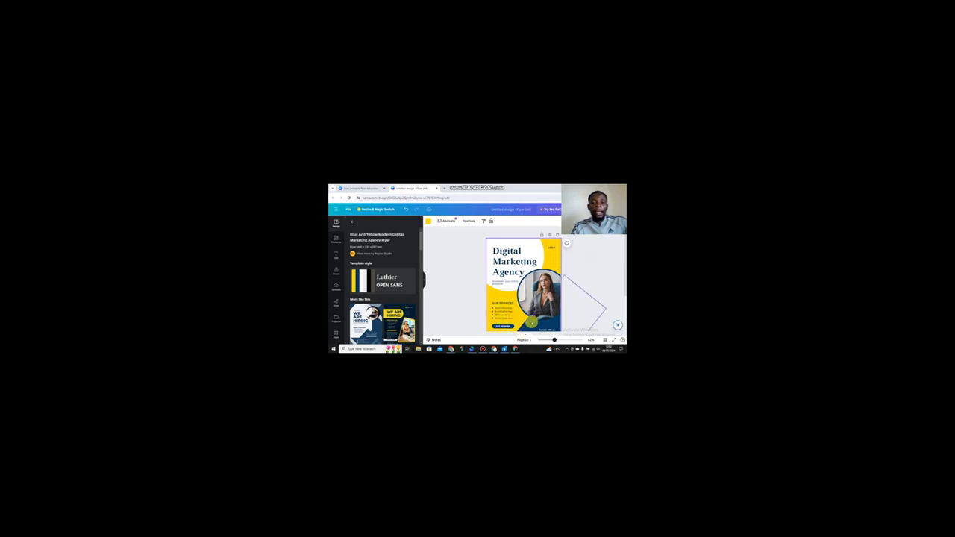
scroll(532, 322, "down", 1)
scroll(532, 322, "up", 2)
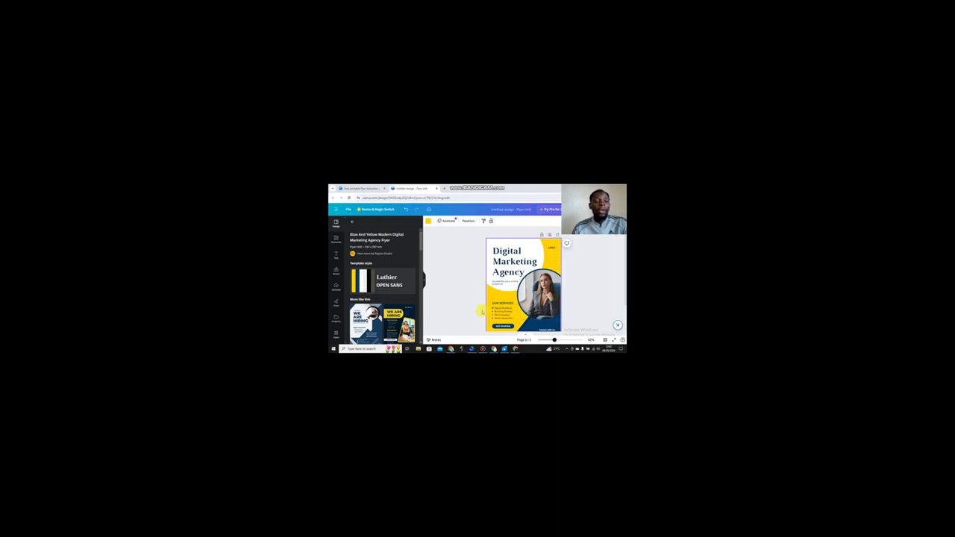
scroll(416, 313, "down", 2)
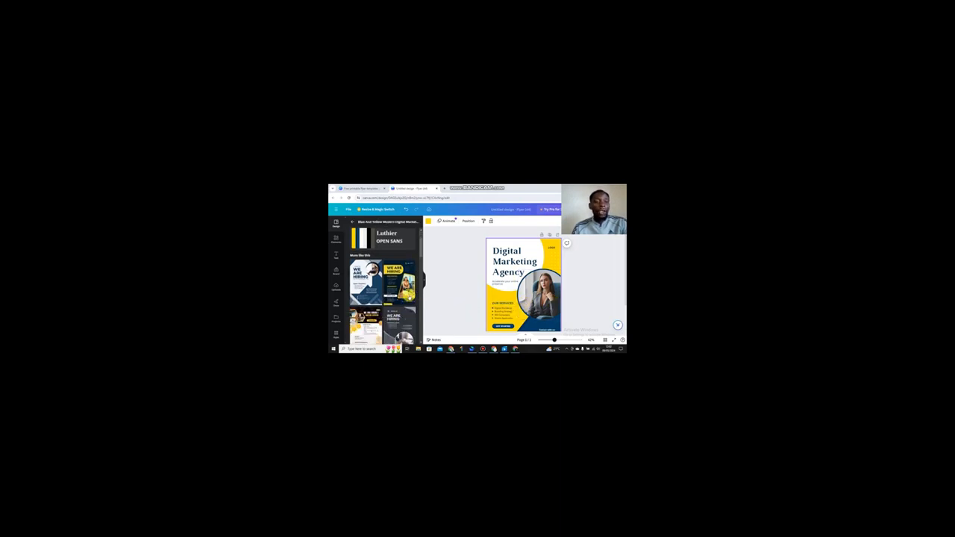
left_click(412, 263)
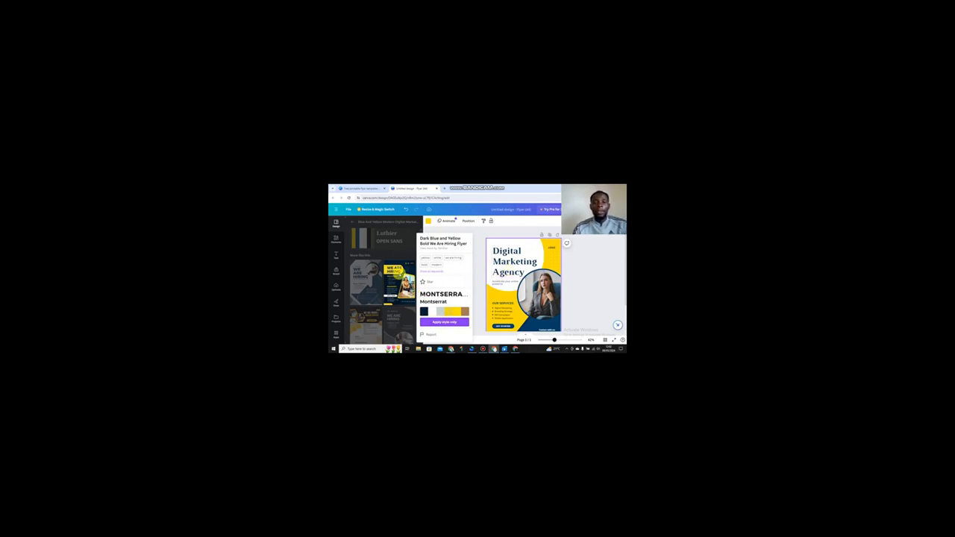
left_click(478, 234)
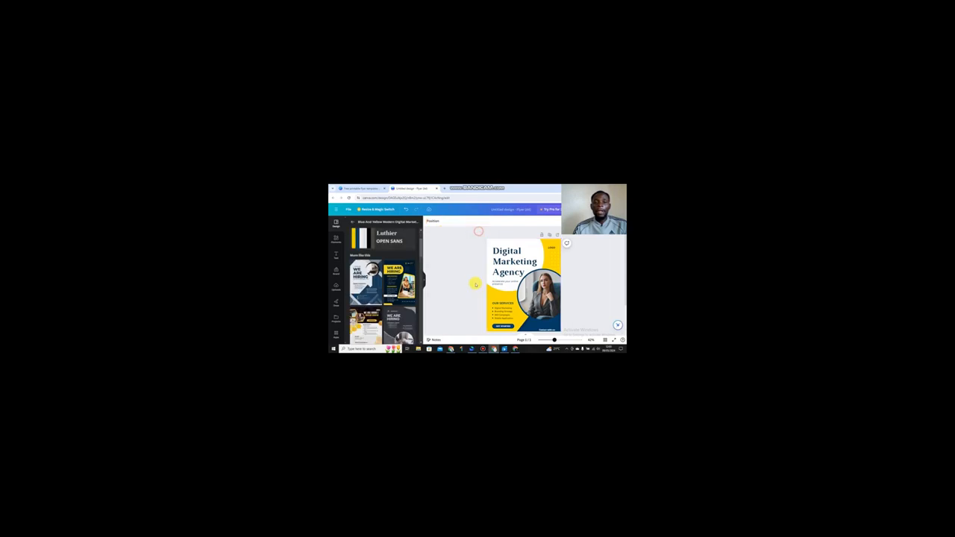
left_click(514, 259)
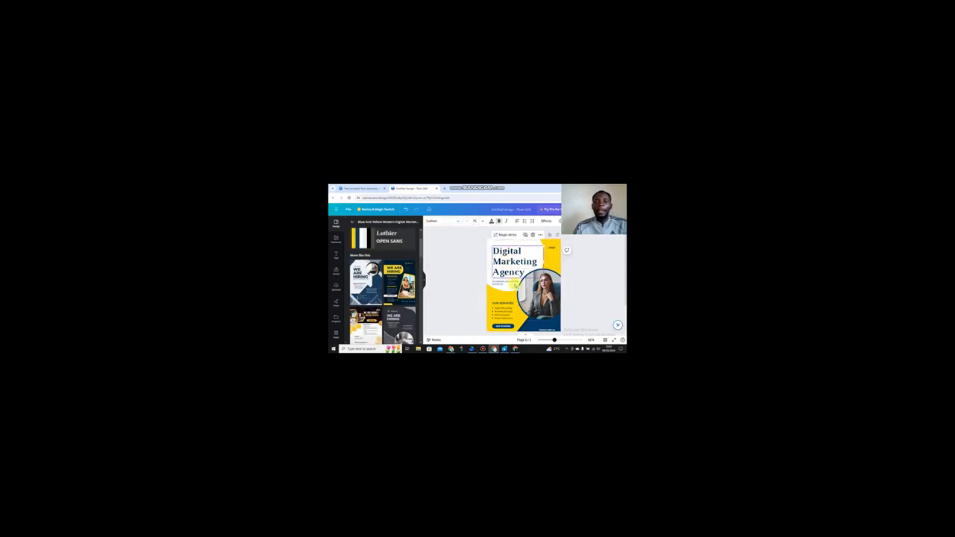
double_click(521, 253)
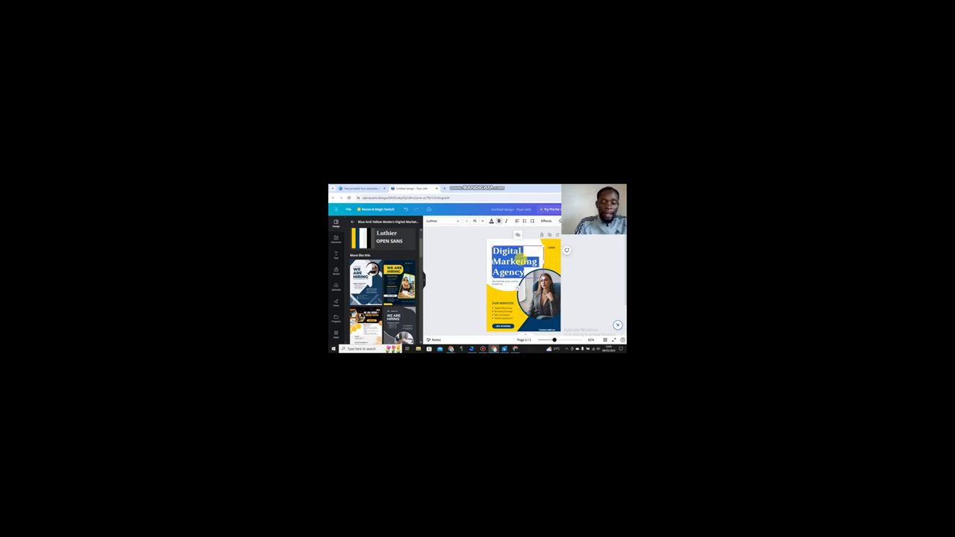
type("ap")
key("BackSpace")
key("BackSpace")
key("BackSpace")
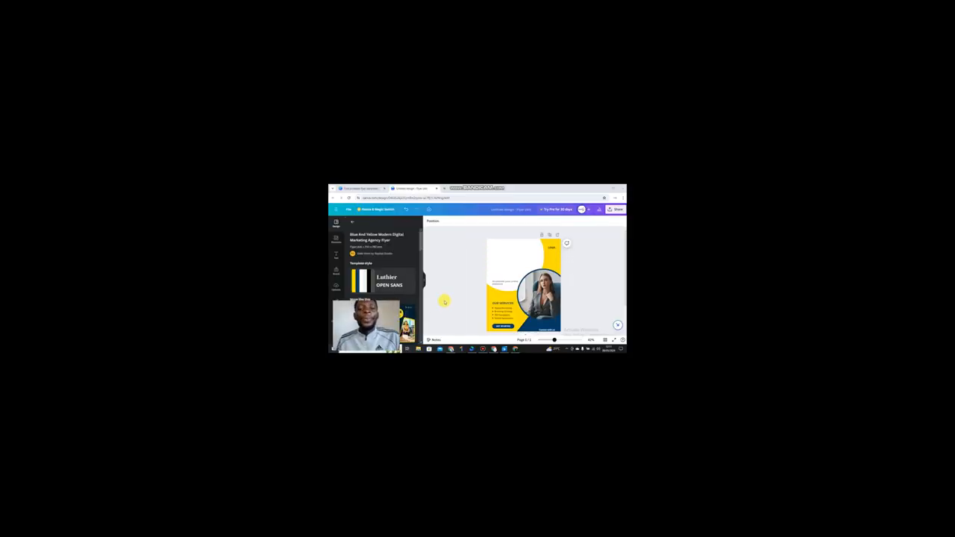
left_click(517, 245)
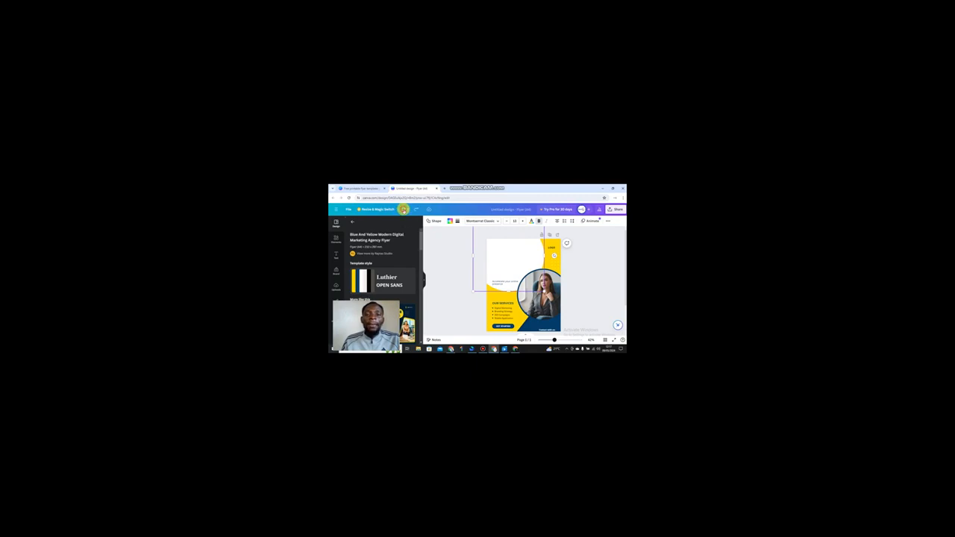
left_click(404, 209)
Step: Replace the flyer's headline text with "Alex branding services", one word per line
left_click(505, 251)
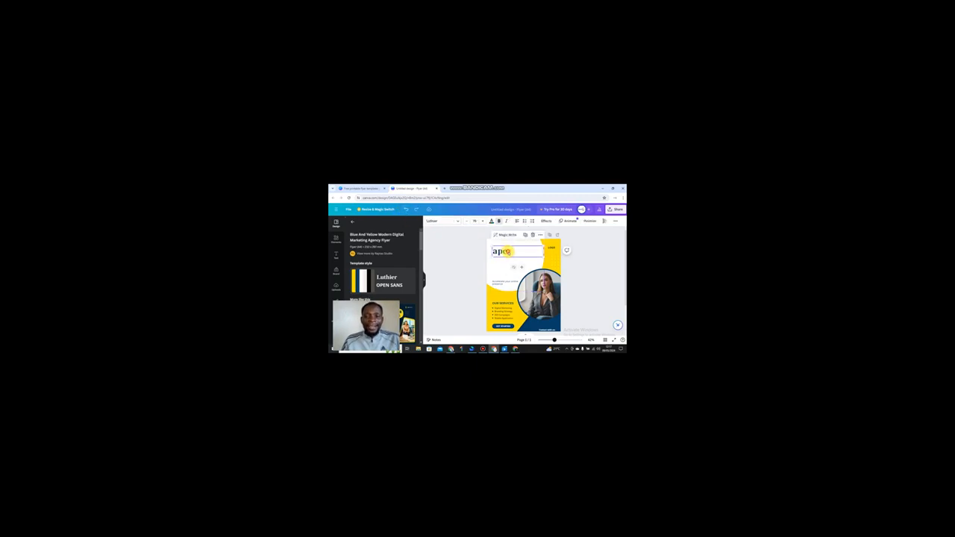
left_click(508, 252)
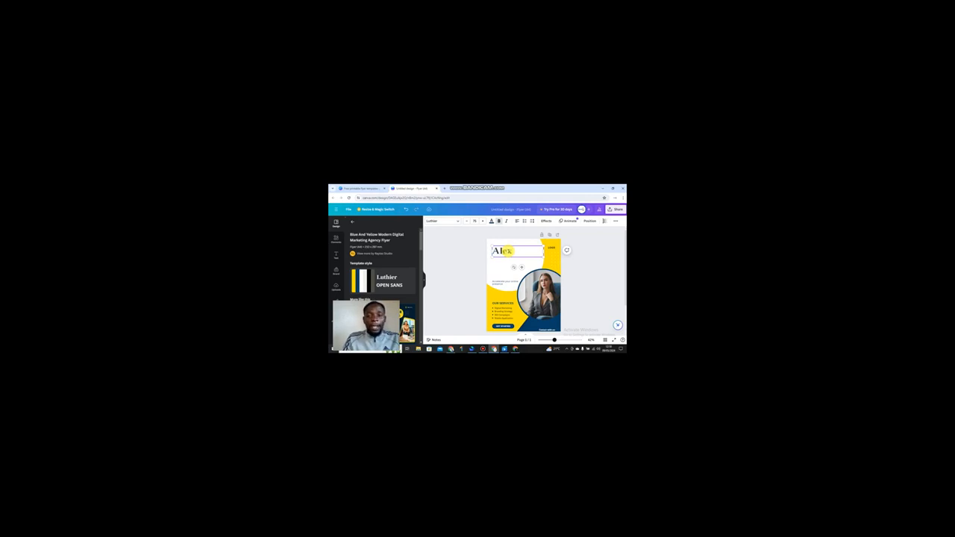
key("Return")
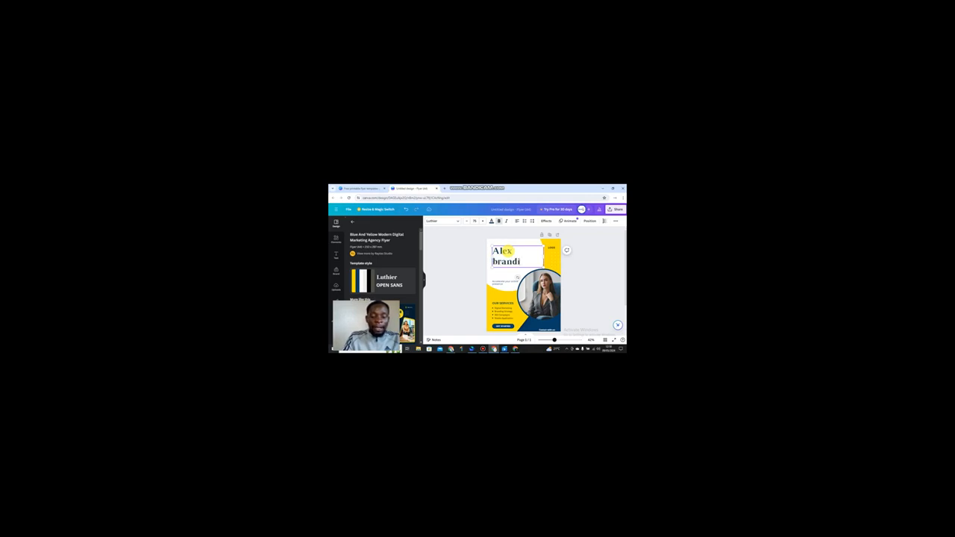
key("Return")
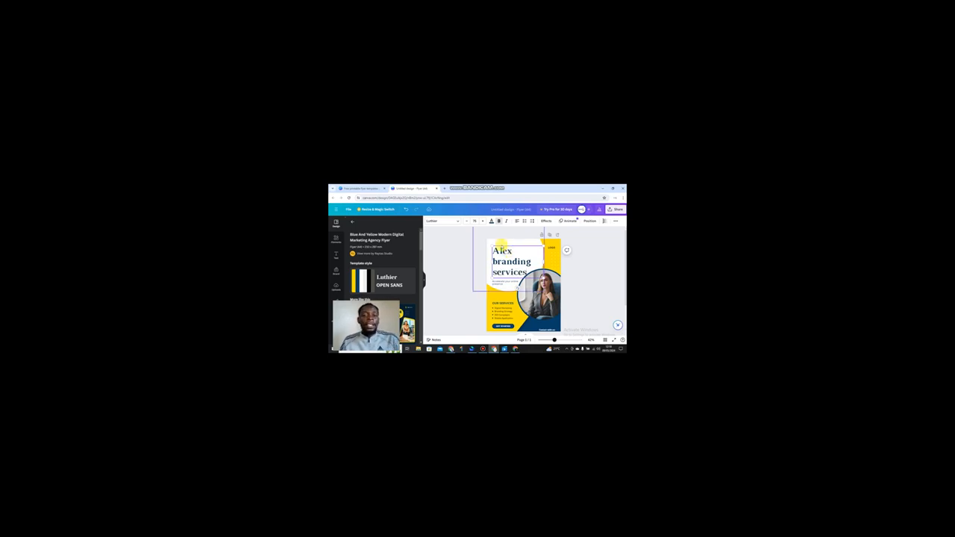
Step: Capitalize the second and third words of the headline as "Branding" and "Services"
key("BackSpace")
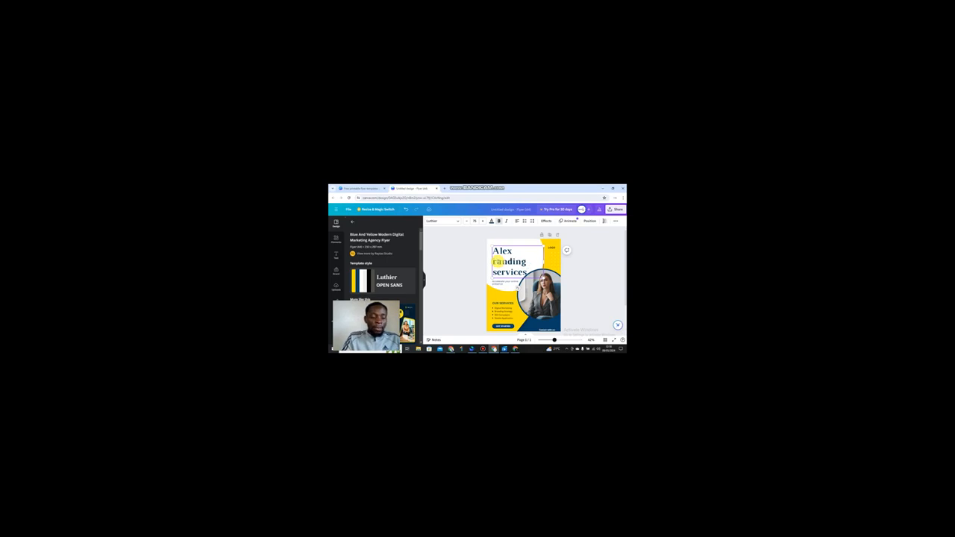
type("B")
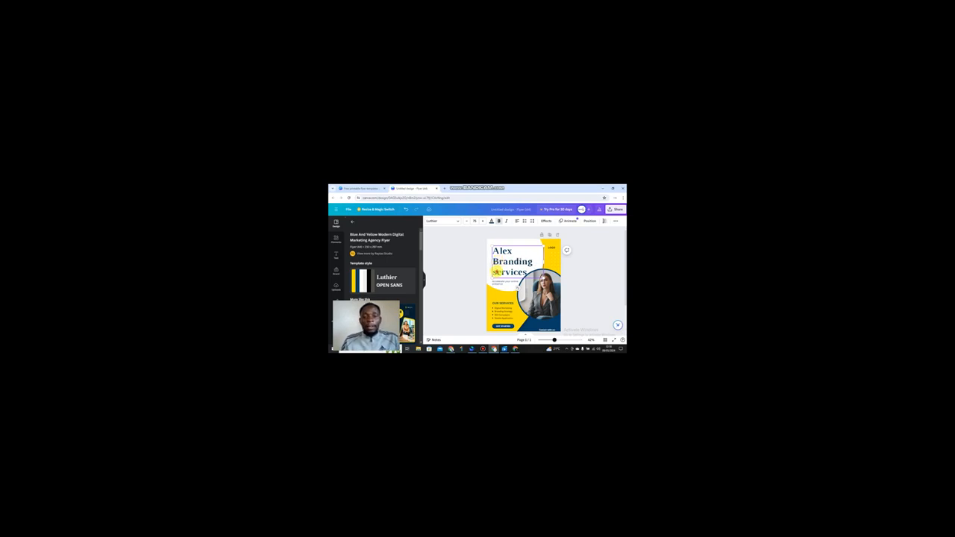
key("BackSpace")
type("S")
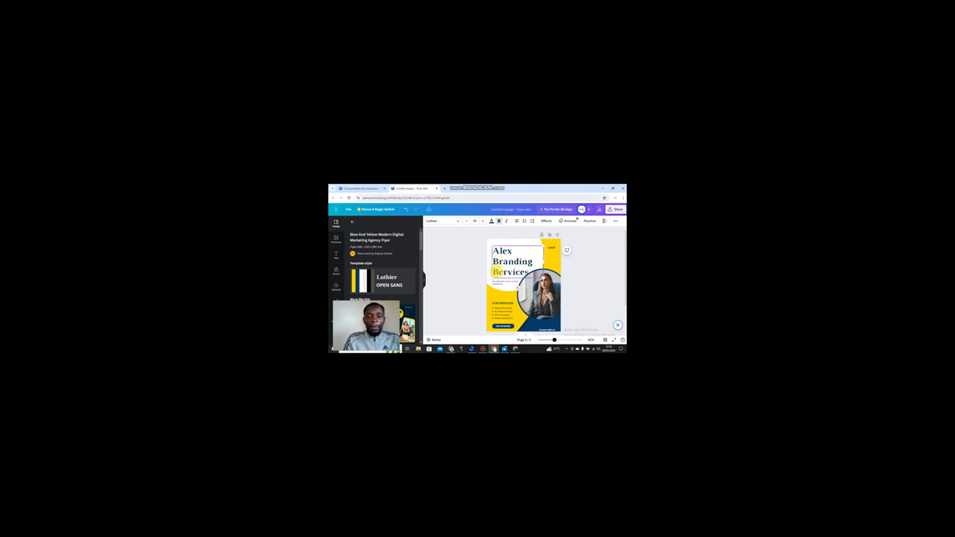
key("BackSpace")
type("s")
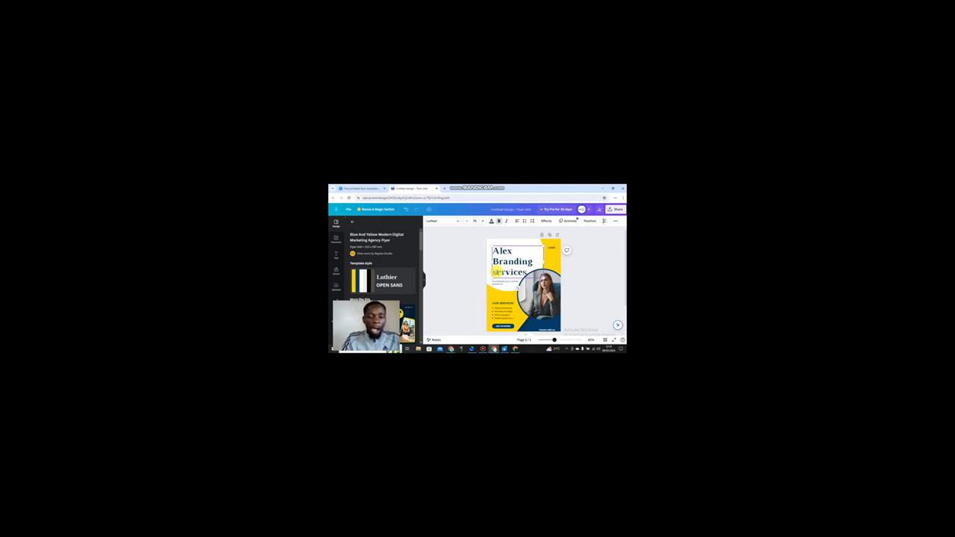
key("BackSpace")
type("S")
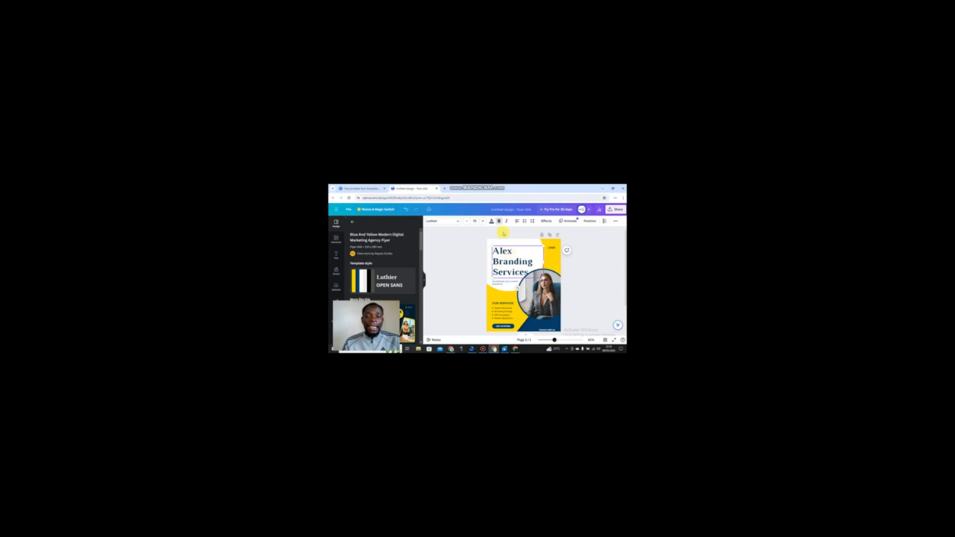
Step: Examine the document, photo and default colors offered for the headline text
left_click(491, 222)
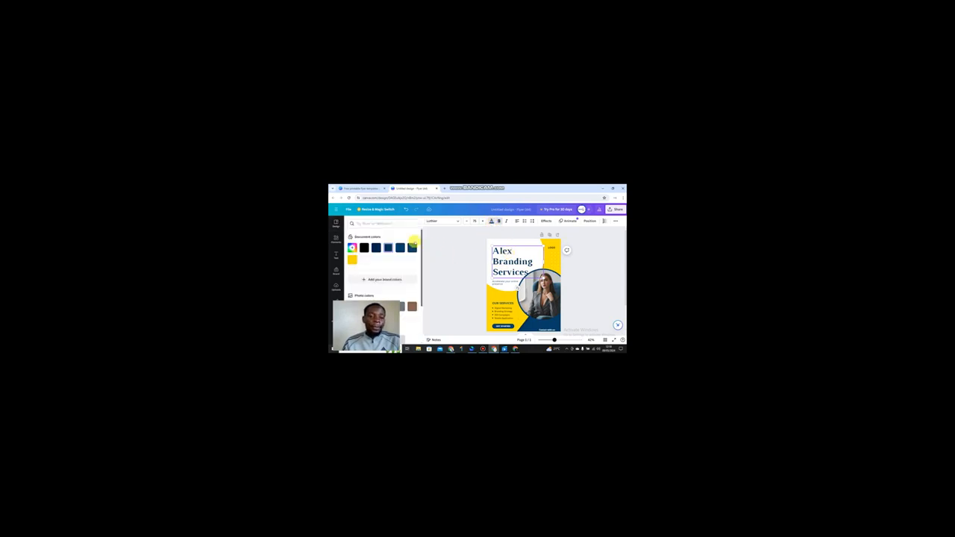
scroll(385, 273, "down", 1)
scroll(386, 273, "down", 2)
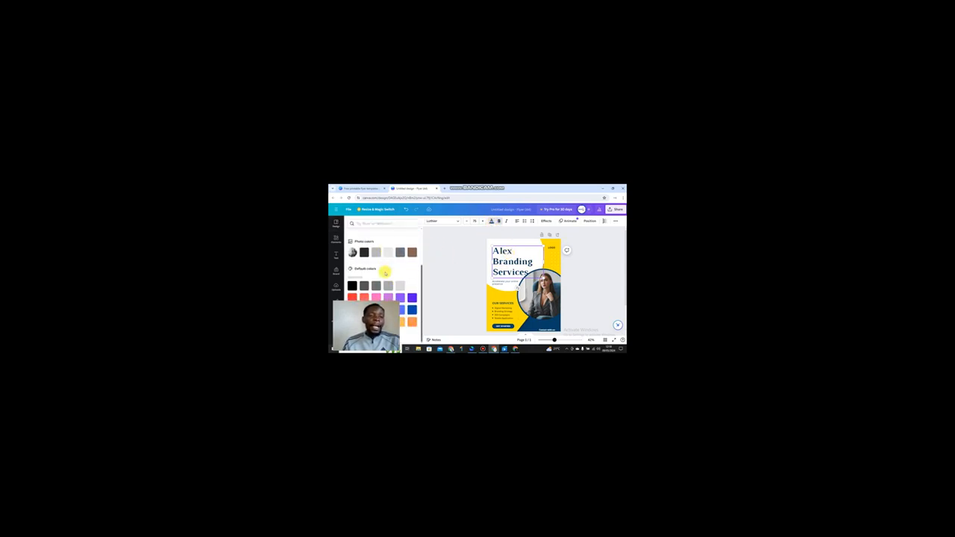
scroll(381, 282, "up", 3)
scroll(382, 281, "down", 2)
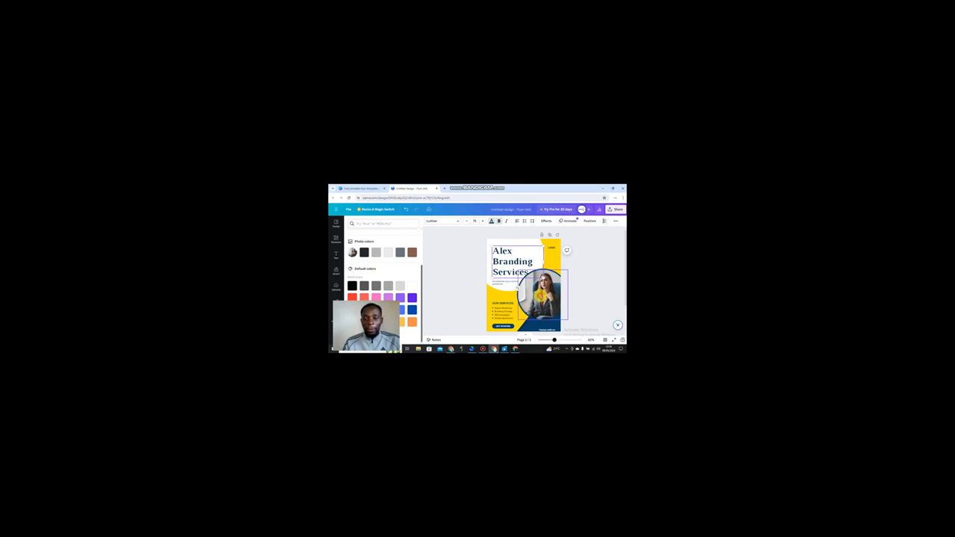
Step: Delete the circular photo of the woman from the flyer
left_click(540, 296)
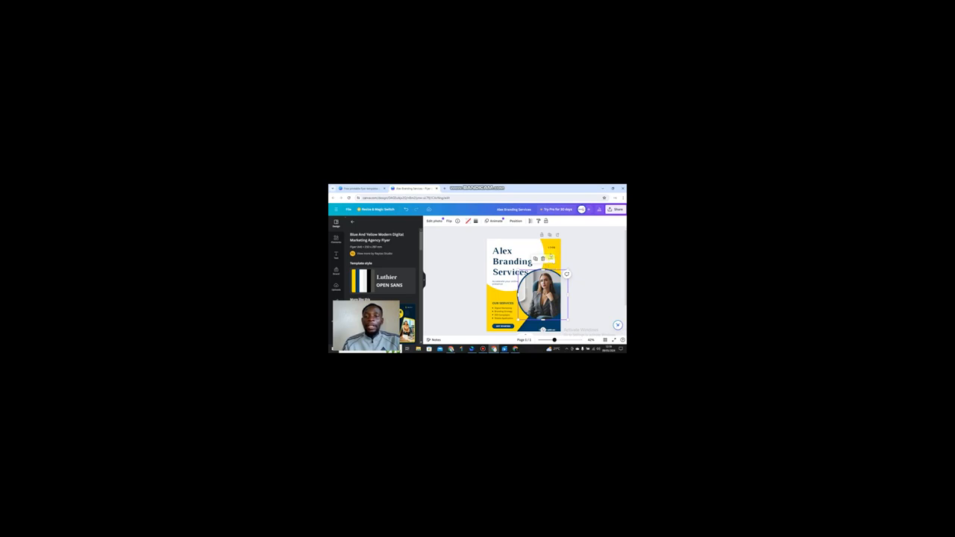
left_click(550, 259)
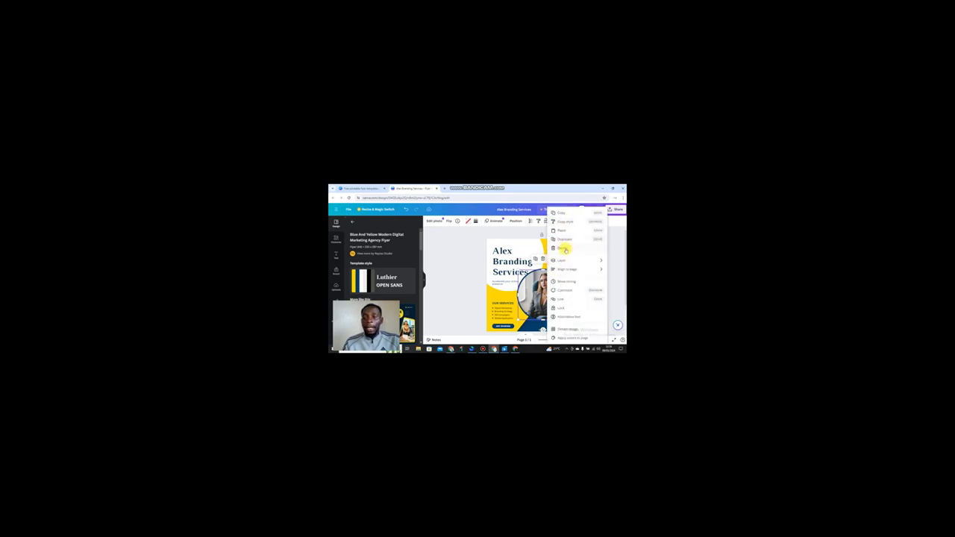
left_click(564, 247)
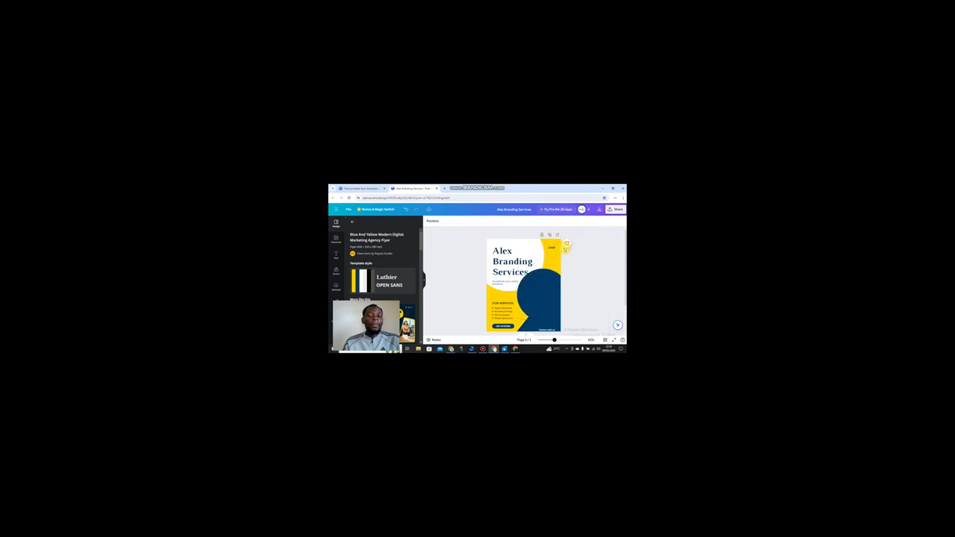
left_click(547, 299)
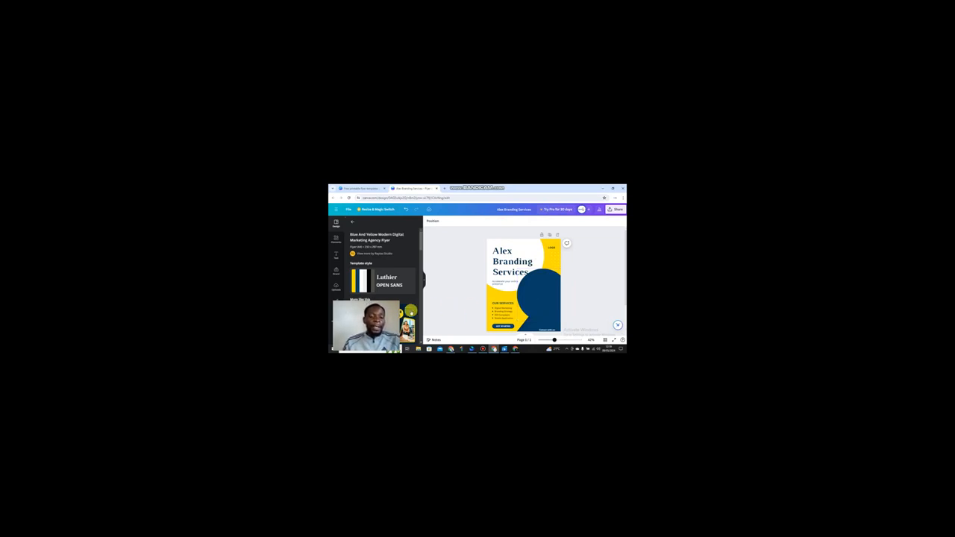
scroll(379, 279, "down", 5)
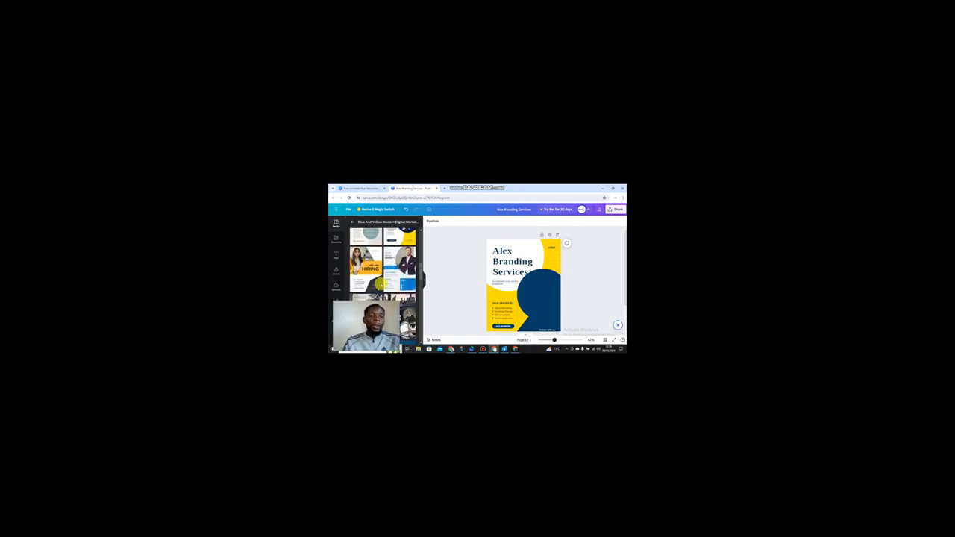
scroll(379, 282, "up", 3)
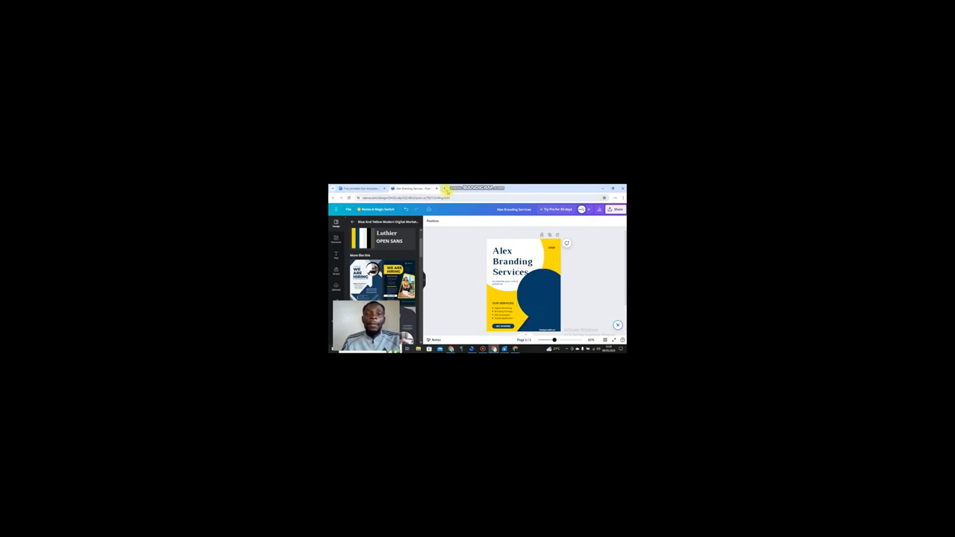
Step: Search Google for Pexels in a new browser tab
left_click(444, 188)
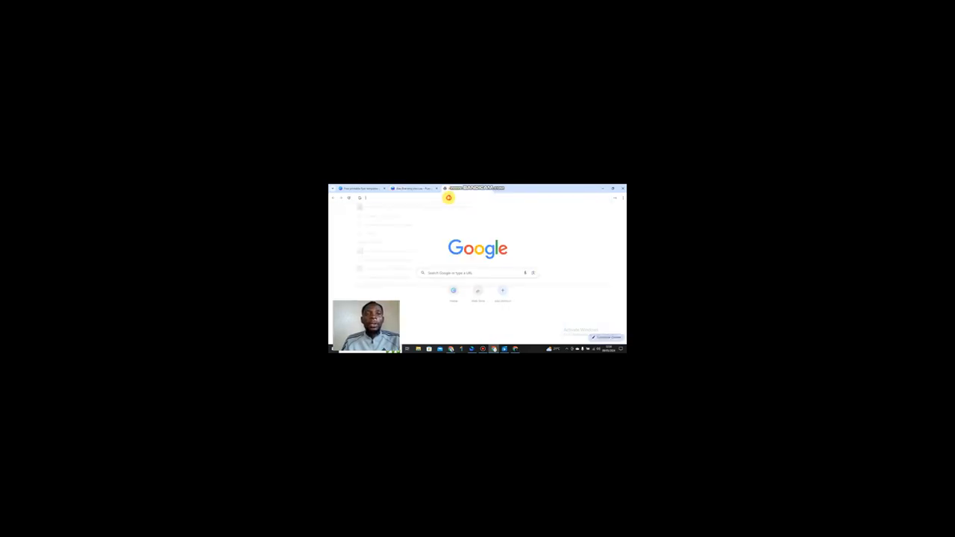
left_click(449, 197)
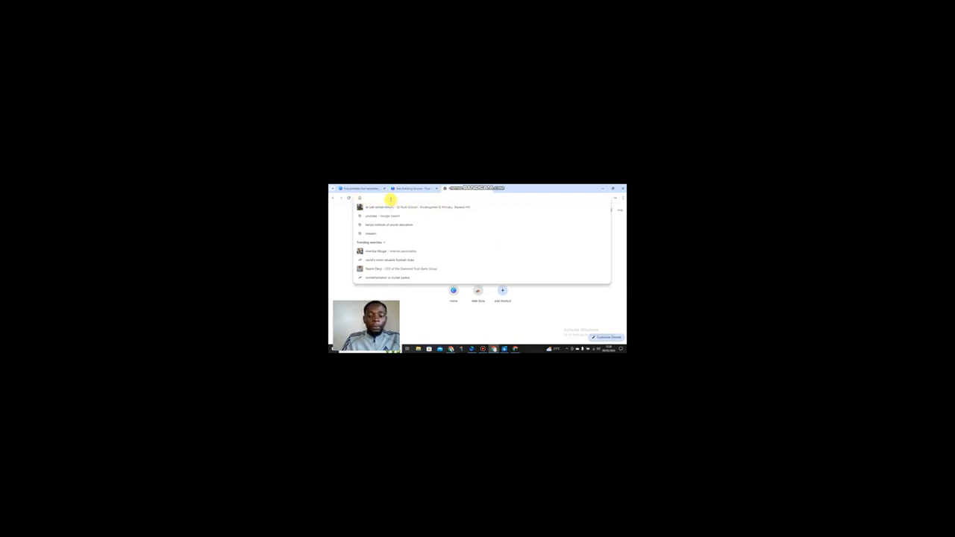
type("pexel")
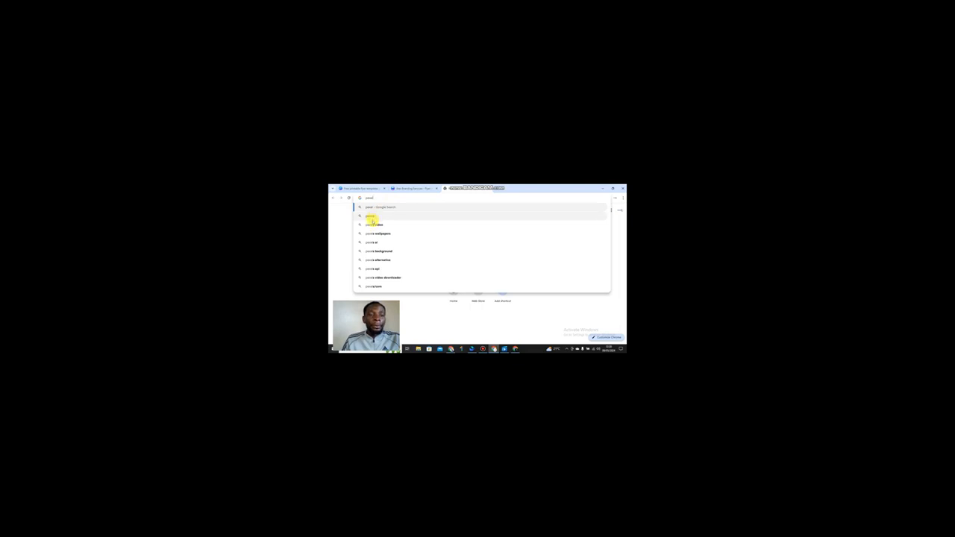
left_click(371, 217)
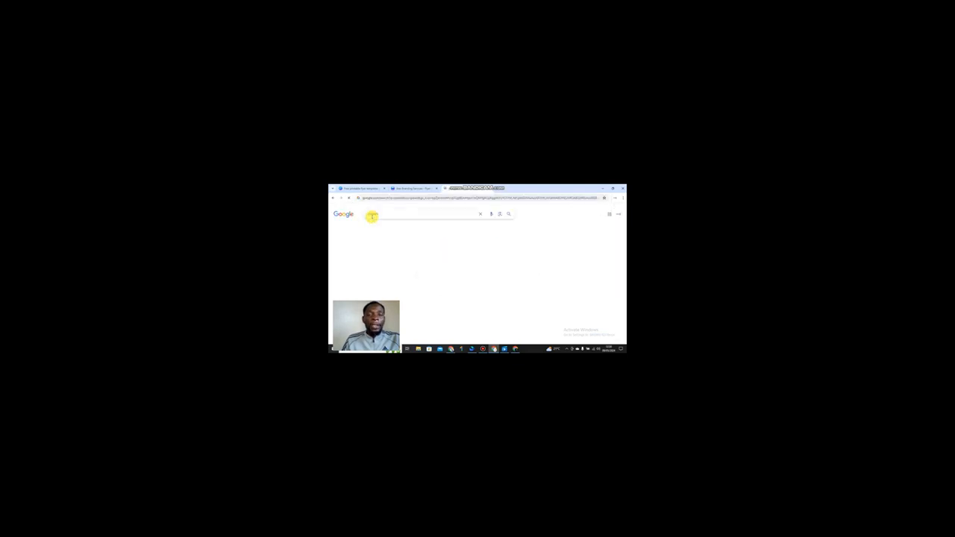
Step: Look through the Pexels search results and open the site's Free Photos page
scroll(373, 224, "down", 1)
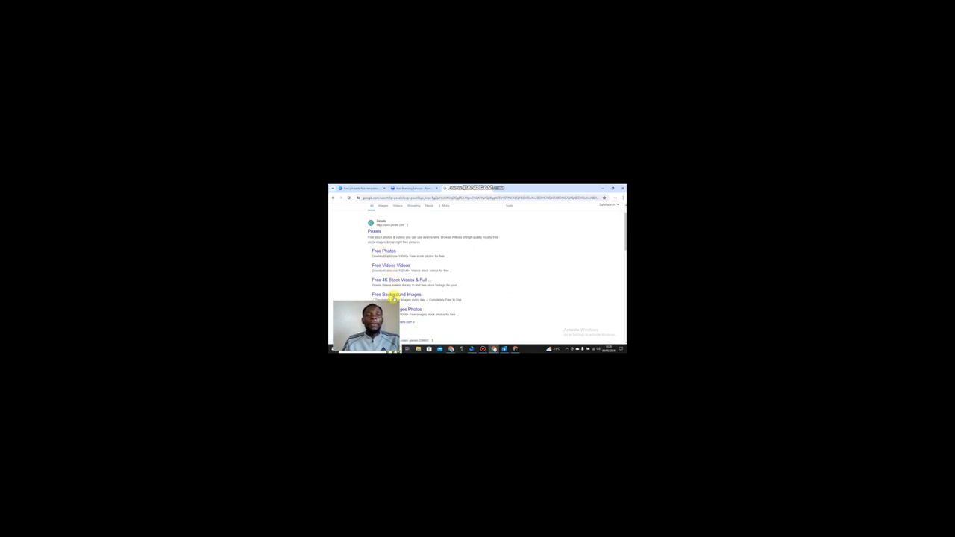
scroll(415, 297, "down", 3)
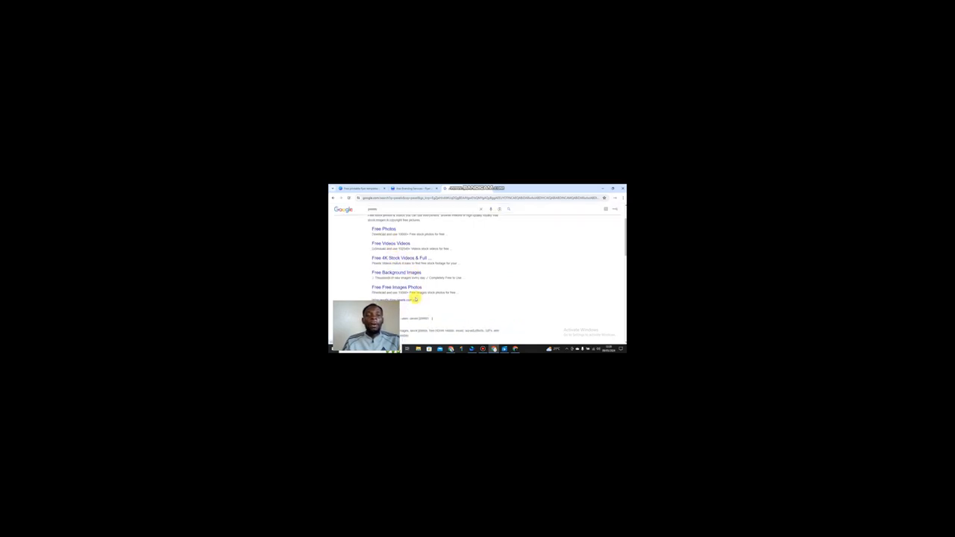
scroll(416, 296, "up", 3)
scroll(389, 274, "up", 1)
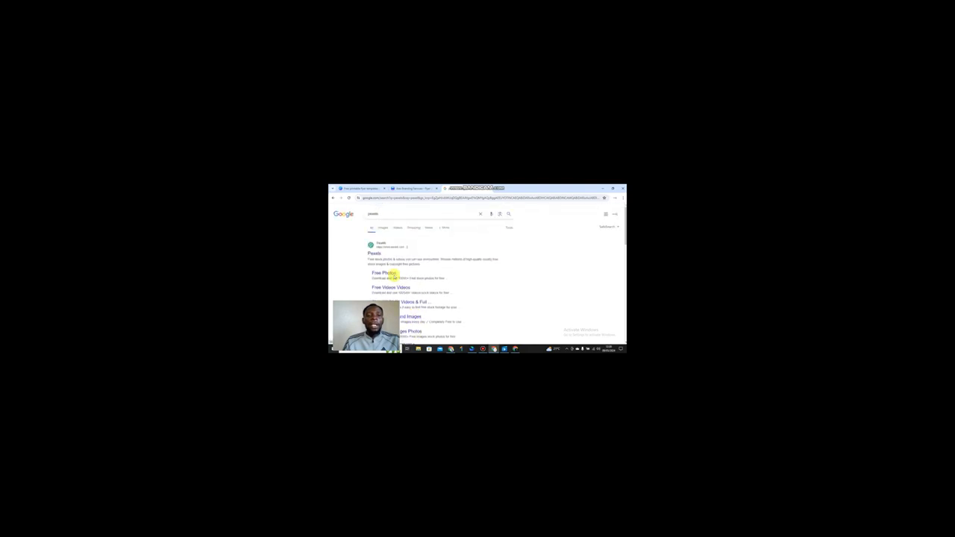
left_click(384, 274)
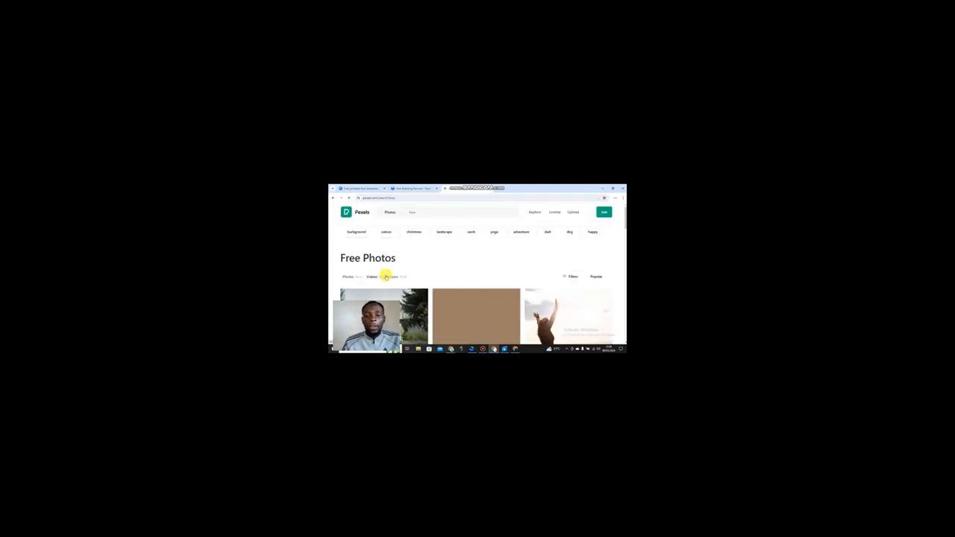
Step: Replace the current search term on Pexels with "branding business" and run the photo search
scroll(447, 280, "down", 3)
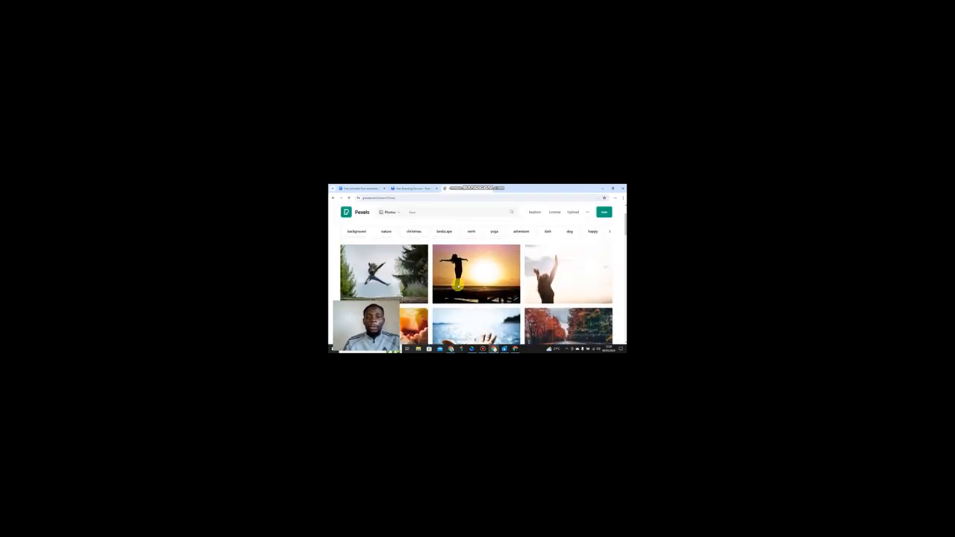
scroll(459, 285, "up", 3)
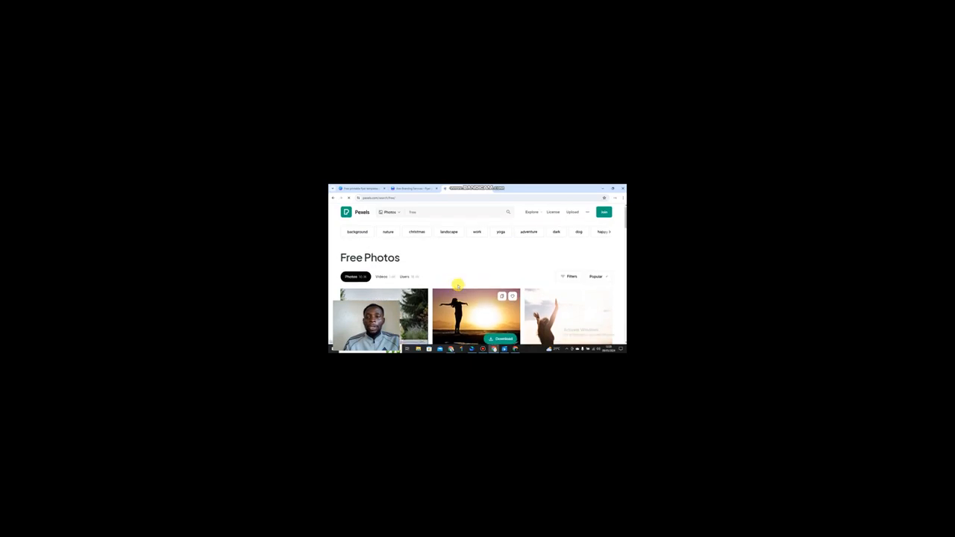
left_click(428, 214)
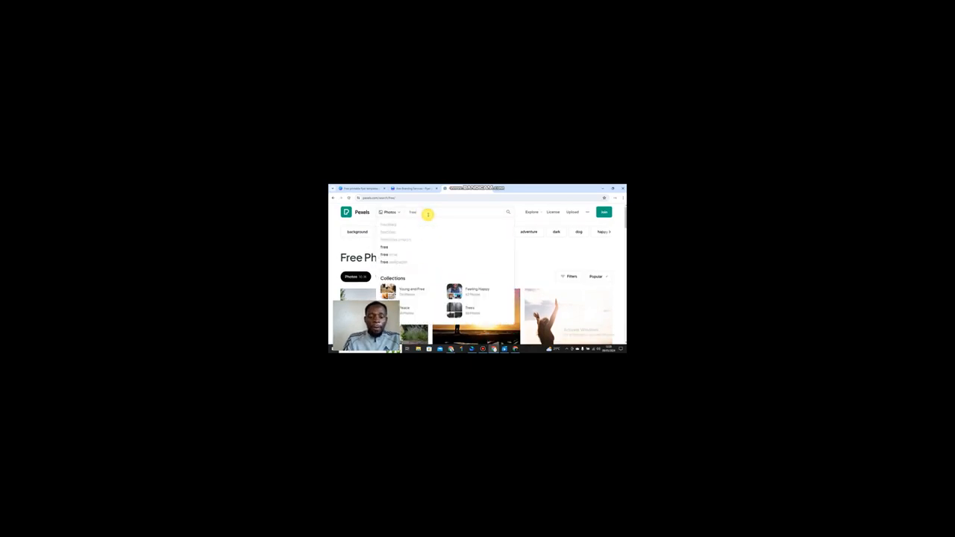
type("bra")
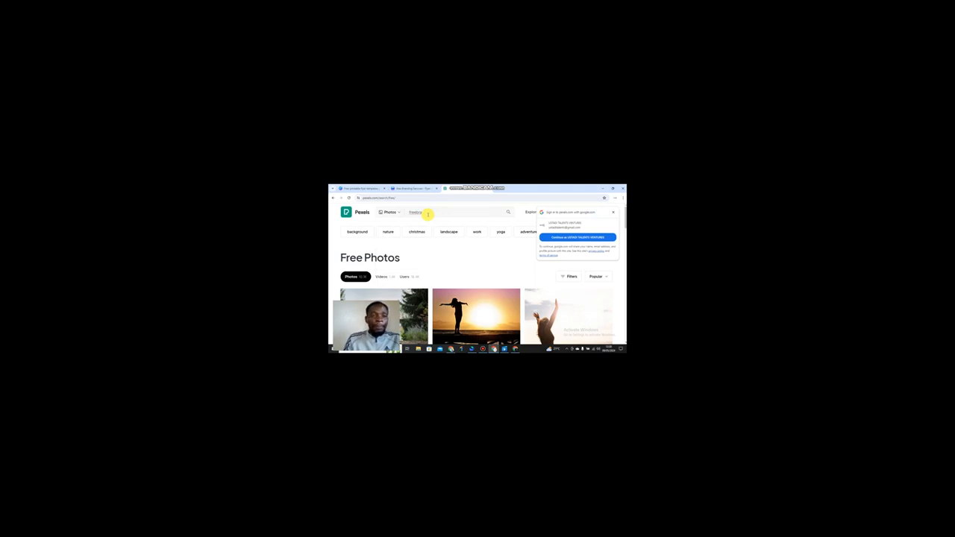
left_click(424, 213)
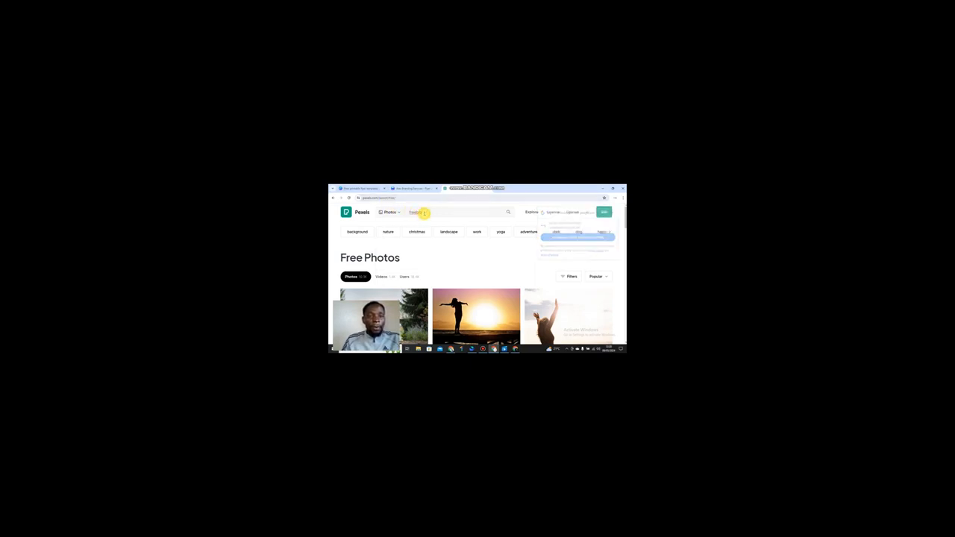
key("BackSpace")
key("BackSpace")
key("BackSpace")
key("BackSpace")
key("BackSpace")
key("BackSpace")
key("BackSpace")
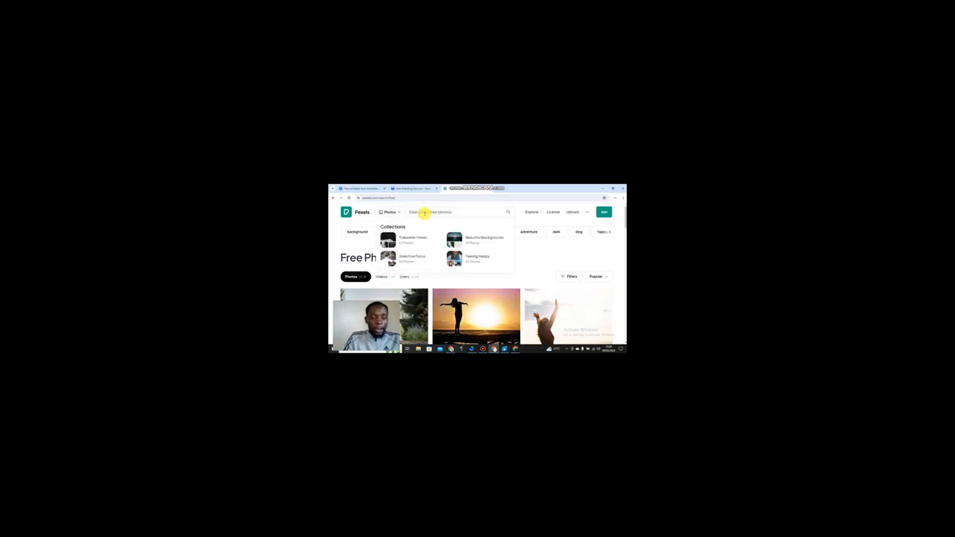
type("bra")
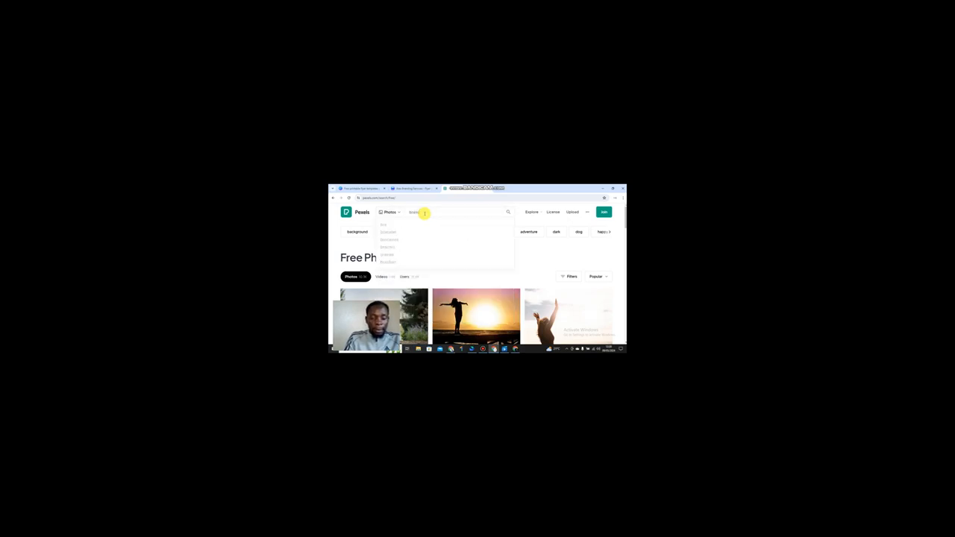
key("BackSpace")
key("BackSpace")
key("BackSpace")
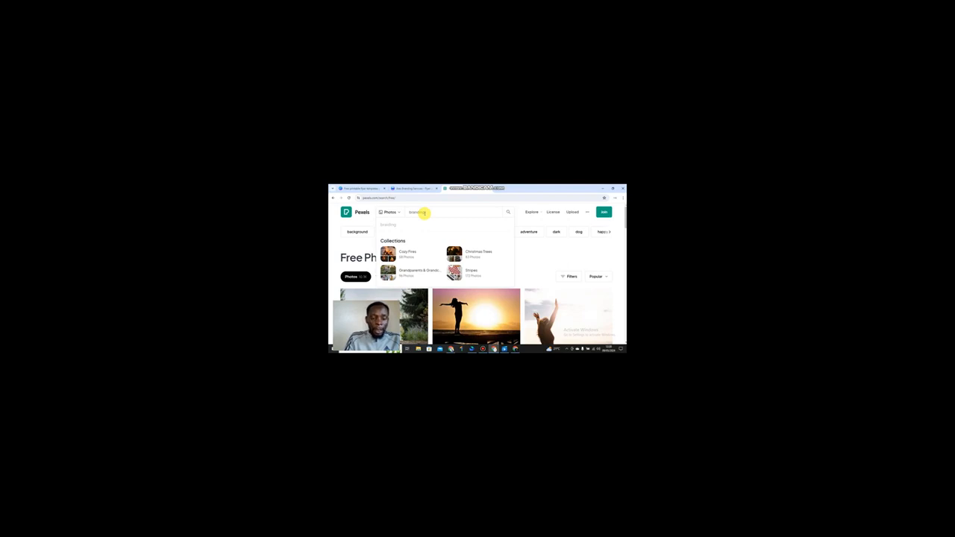
type("branding icon")
key("Return")
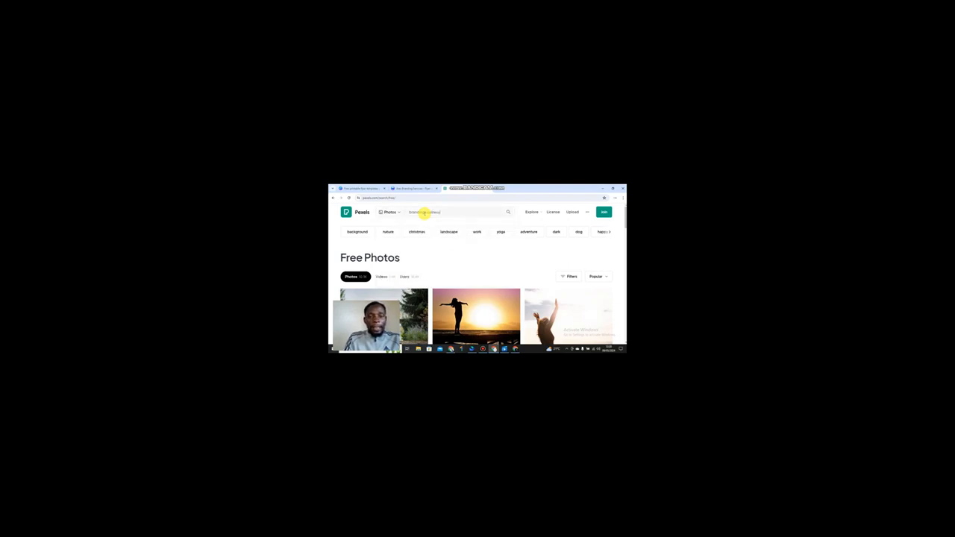
left_click(423, 213)
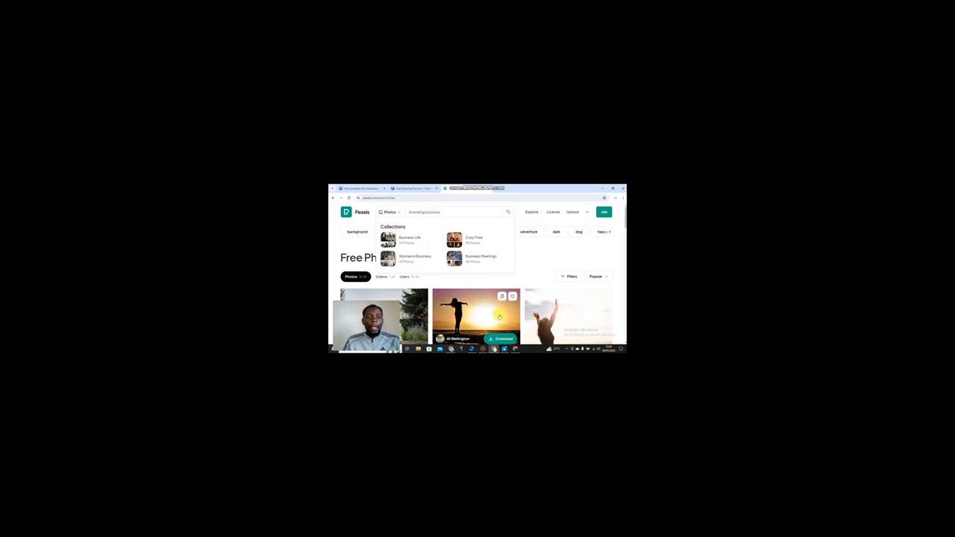
scroll(489, 258, "down", 1)
scroll(491, 259, "up", 1)
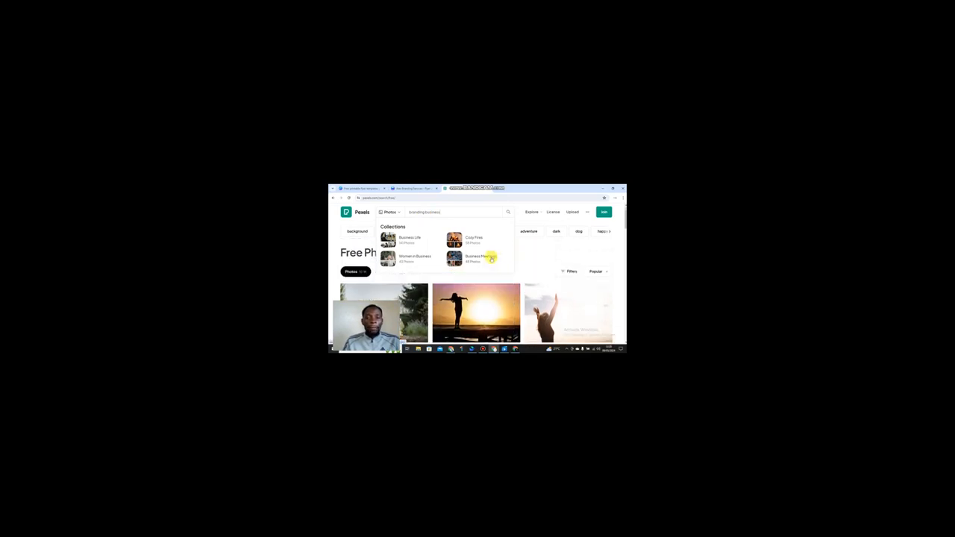
left_click(509, 213)
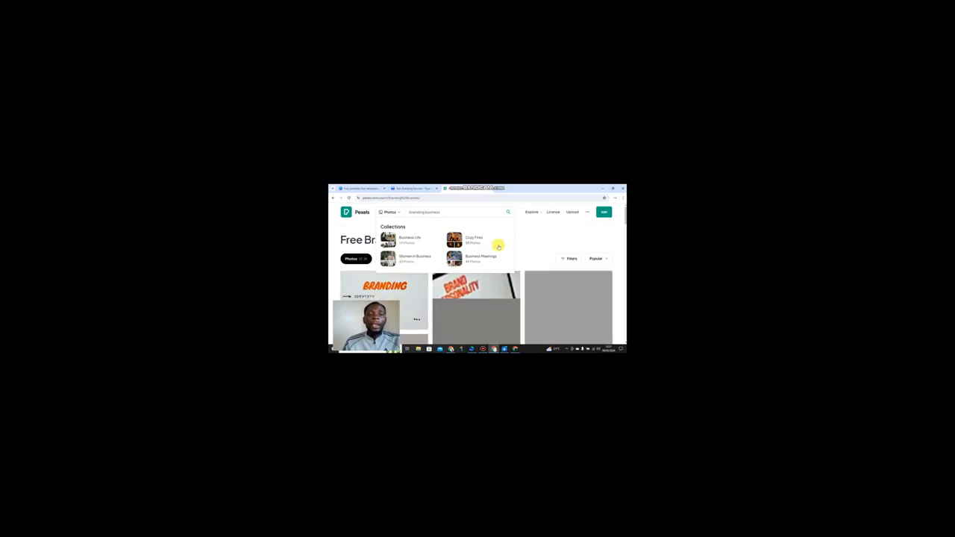
Step: Look through the branding business photos on Pexels for an image that suits the flyer
scroll(501, 248, "down", 5)
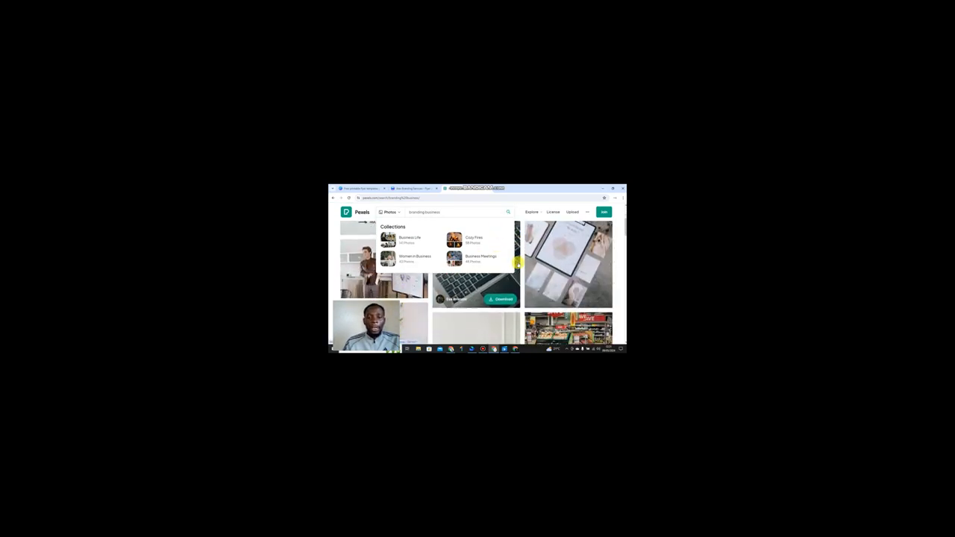
scroll(517, 264, "down", 5)
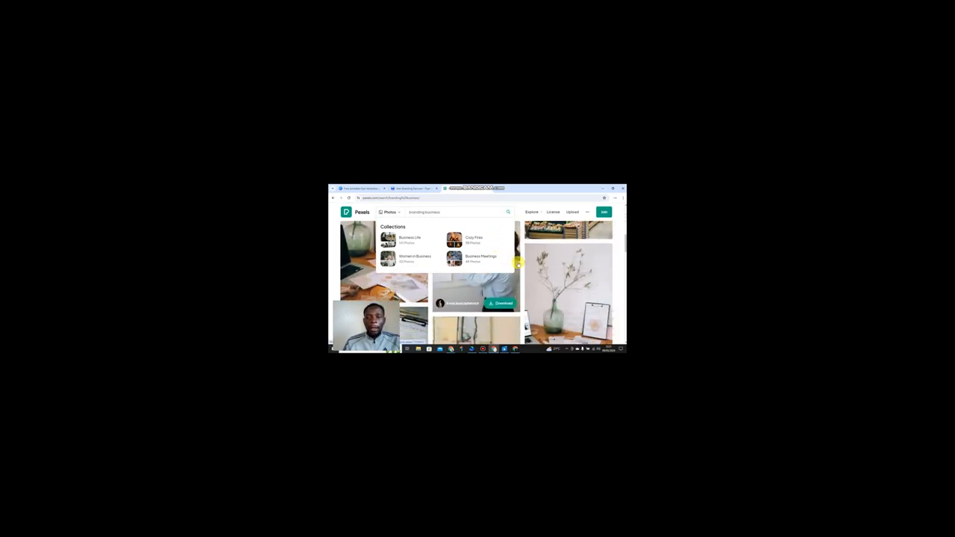
scroll(517, 264, "down", 4)
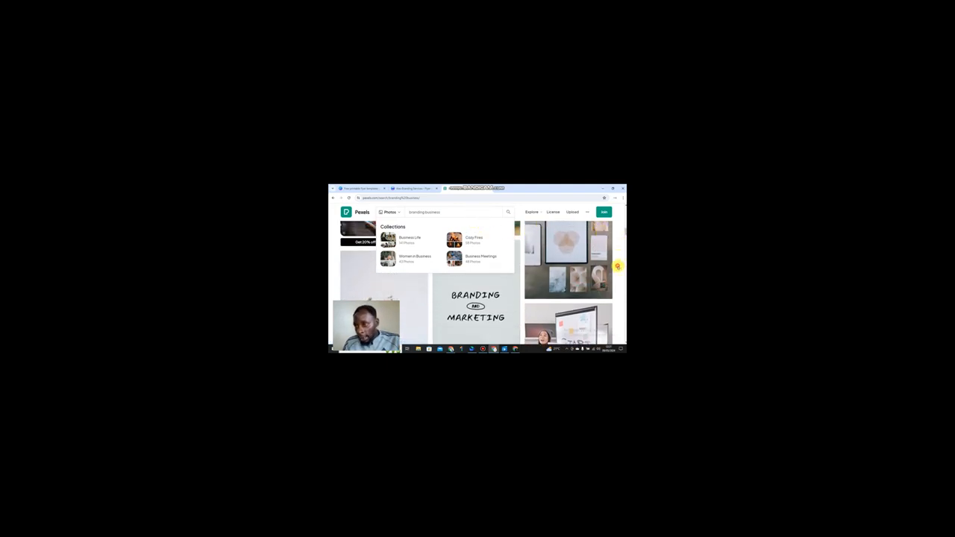
scroll(529, 290, "down", 10)
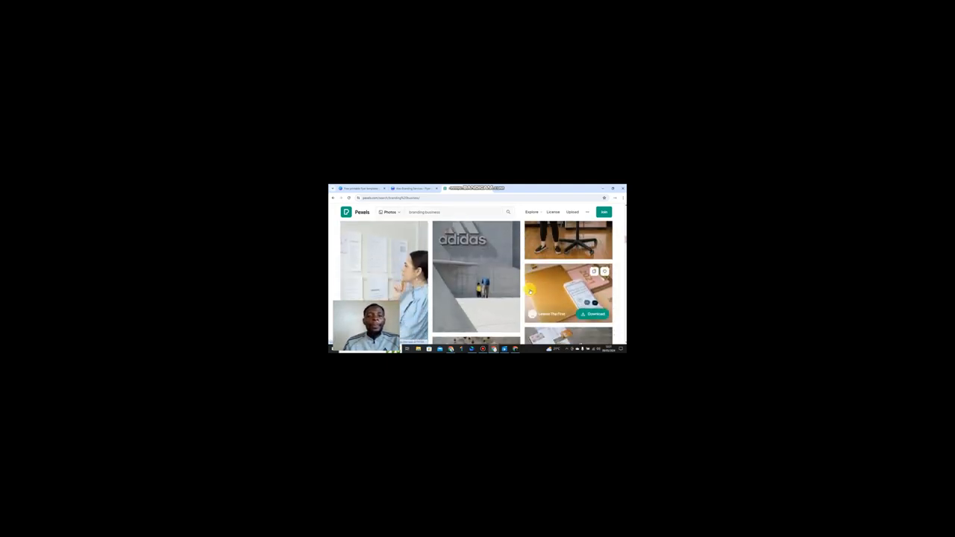
scroll(529, 290, "up", 1)
scroll(530, 290, "down", 2)
scroll(529, 289, "up", 2)
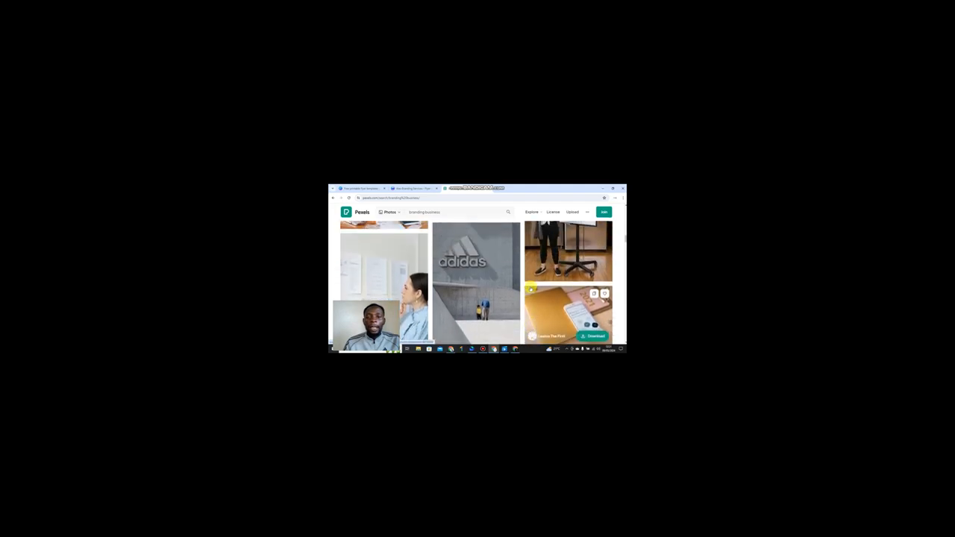